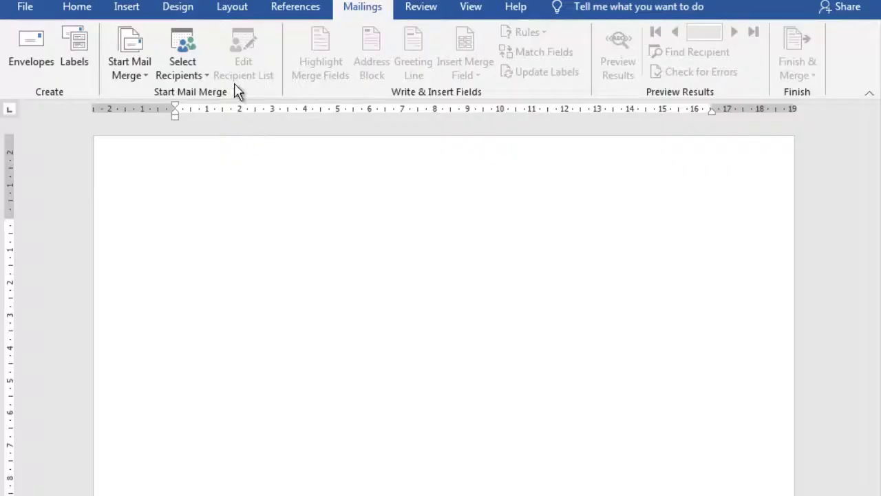
- Change the document's page size to A4 (210 x 297 mm)
{"action": "left_click", "coordinate": [232, 8]}
{"action": "left_click", "coordinate": [125, 71]}
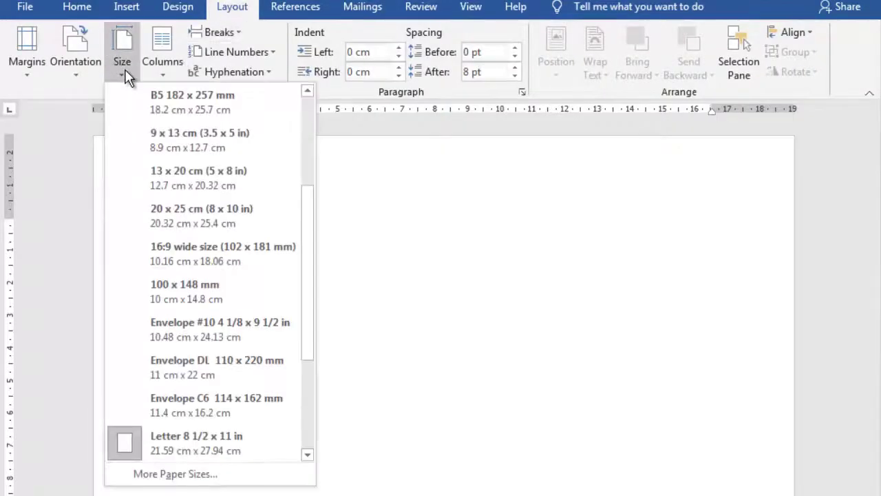
{"action": "left_click_drag", "start_coordinate": [305, 189], "coordinate": [299, 103]}
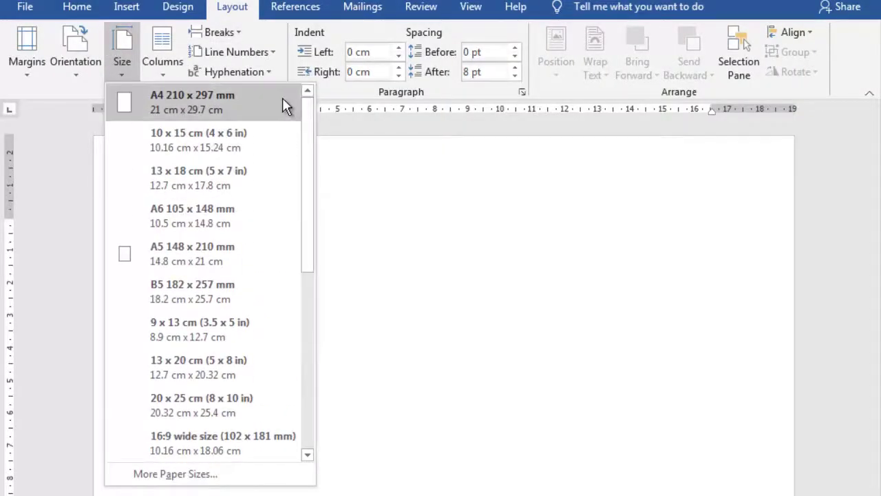
{"action": "left_click", "coordinate": [283, 99]}
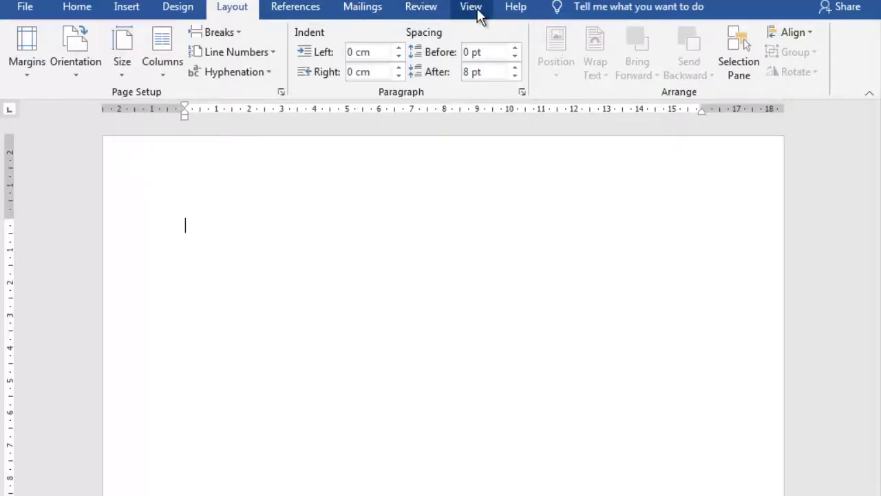
{"action": "left_click", "coordinate": [371, 9]}
- Start a new custom label from Label Options and rename it 'label 103'
{"action": "left_click", "coordinate": [77, 72]}
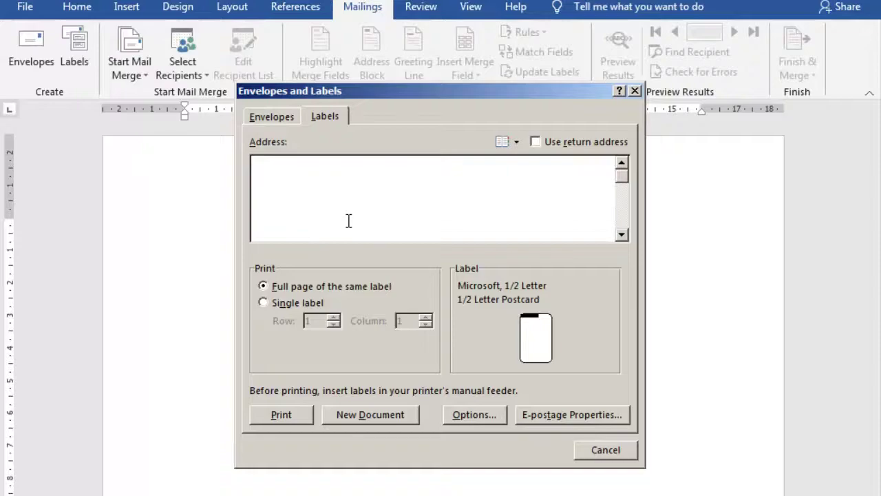
{"action": "left_click", "coordinate": [472, 414]}
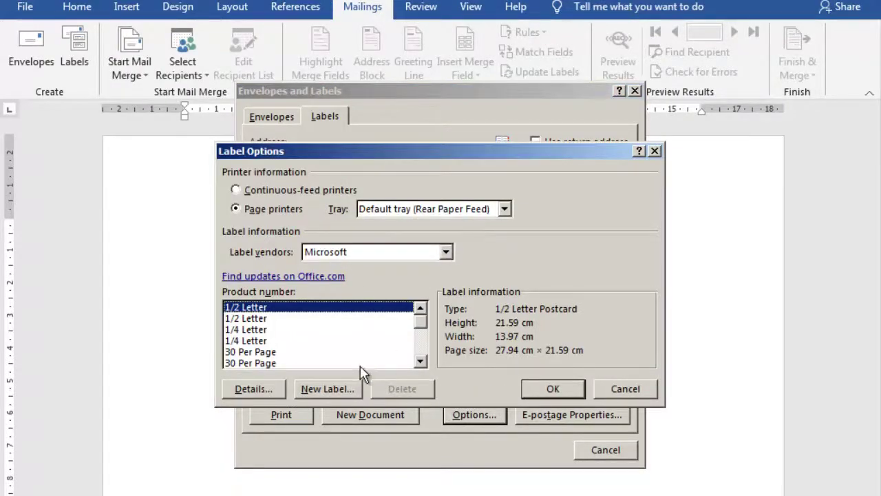
{"action": "left_click", "coordinate": [326, 388]}
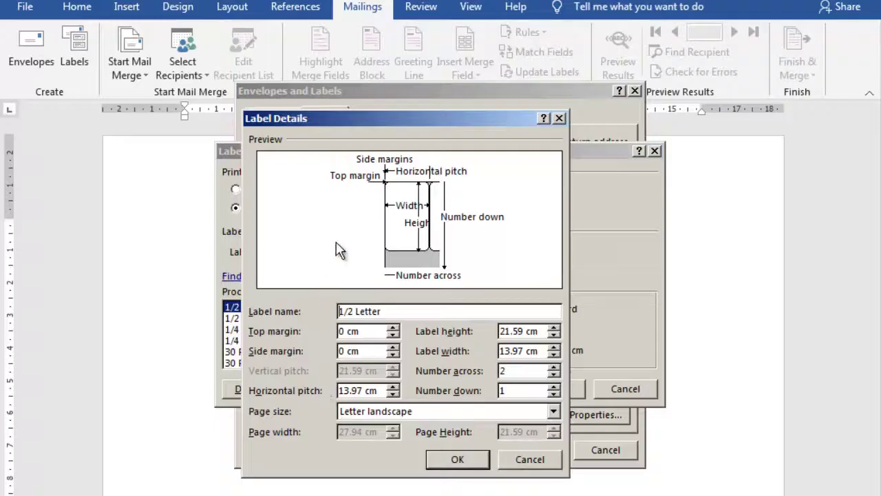
{"action": "left_click_drag", "start_coordinate": [397, 311], "coordinate": [299, 311]}
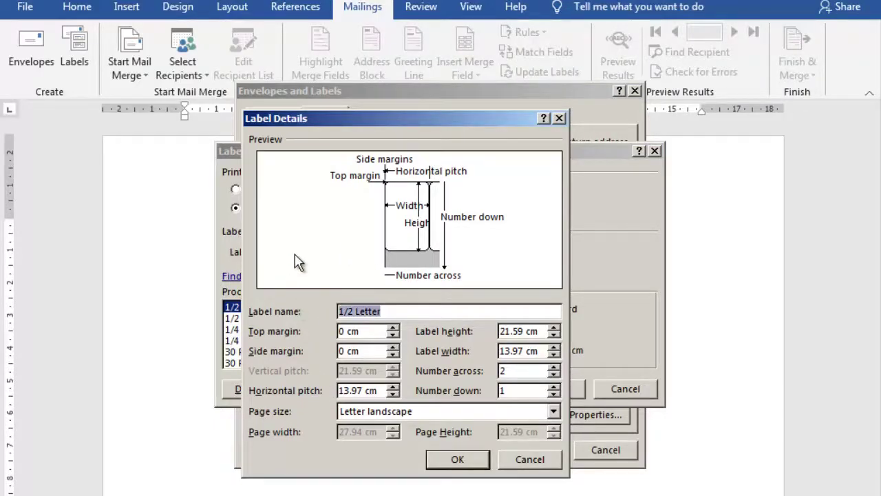
{"action": "type", "text": "la"}
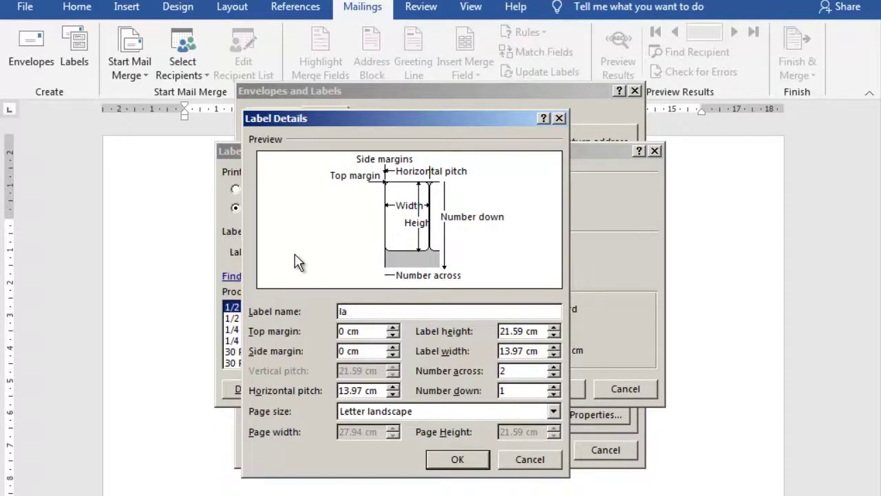
{"action": "type", "text": "bel"}
{"action": "type", "text": " 103"}
- Set the label page size to A4 with a 1.7 cm top margin and 0.5 cm side margin
{"action": "left_click", "coordinate": [406, 412]}
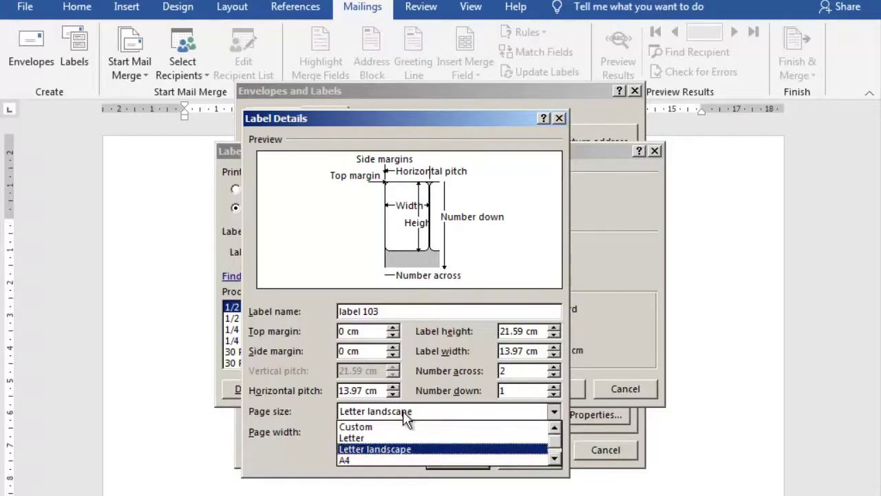
{"action": "left_click", "coordinate": [396, 460]}
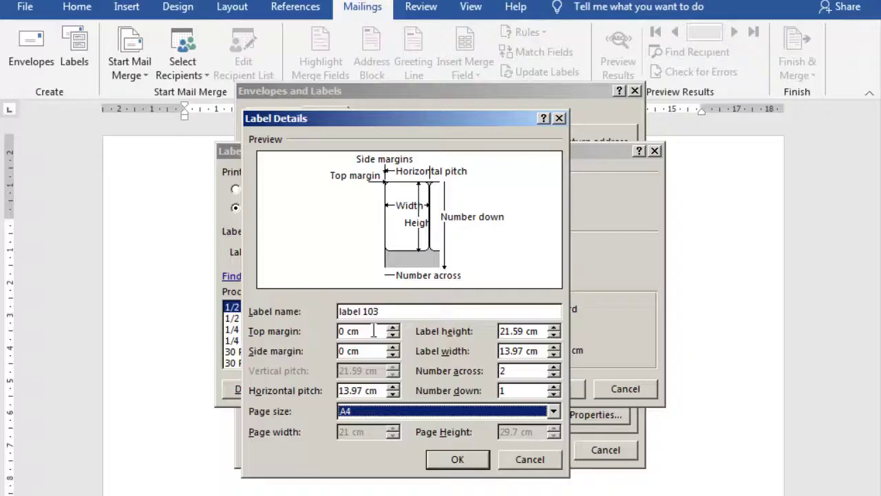
{"action": "left_click_drag", "start_coordinate": [344, 332], "coordinate": [324, 339]}
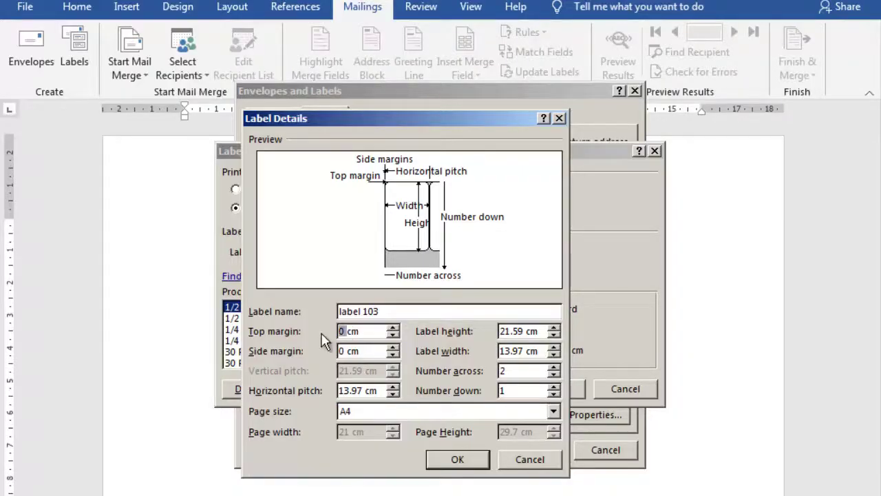
{"action": "type", "text": "1"}
{"action": "type", "text": ".7"}
{"action": "left_click", "coordinate": [507, 332]}
{"action": "double_click", "coordinate": [340, 351]}
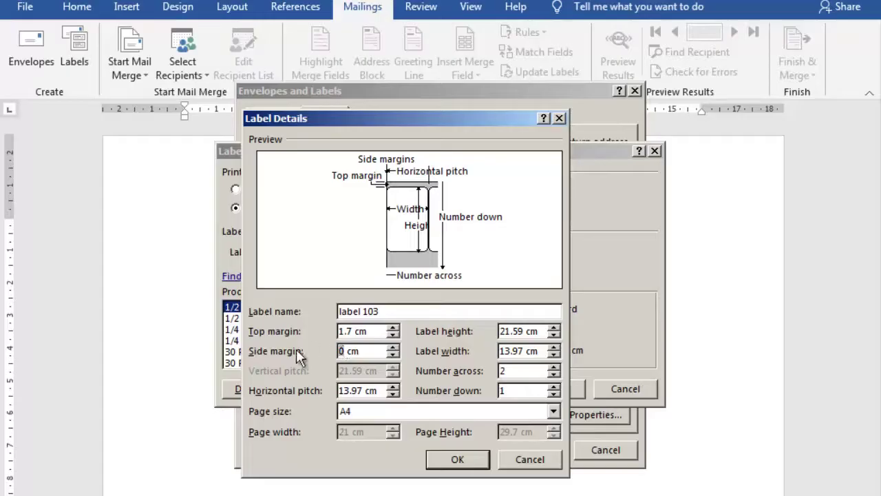
{"action": "type", "text": "0.5"}
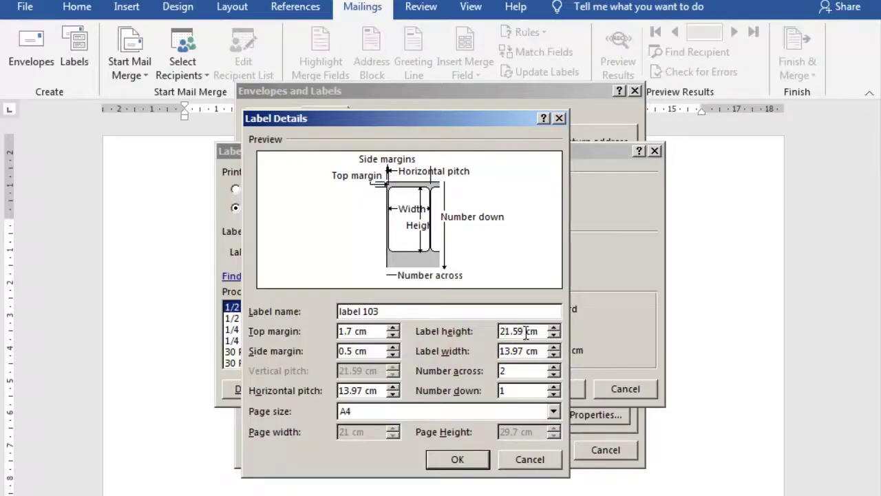
- Make the labels 3.2 cm high and 6.4 cm wide
{"action": "left_click_drag", "start_coordinate": [526, 332], "coordinate": [472, 331]}
{"action": "type", "text": "3.2"}
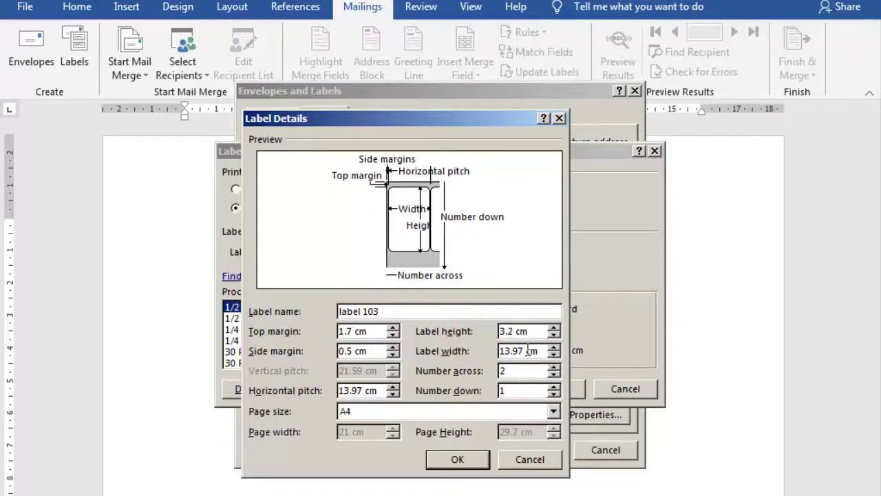
{"action": "left_click_drag", "start_coordinate": [520, 352], "coordinate": [482, 351]}
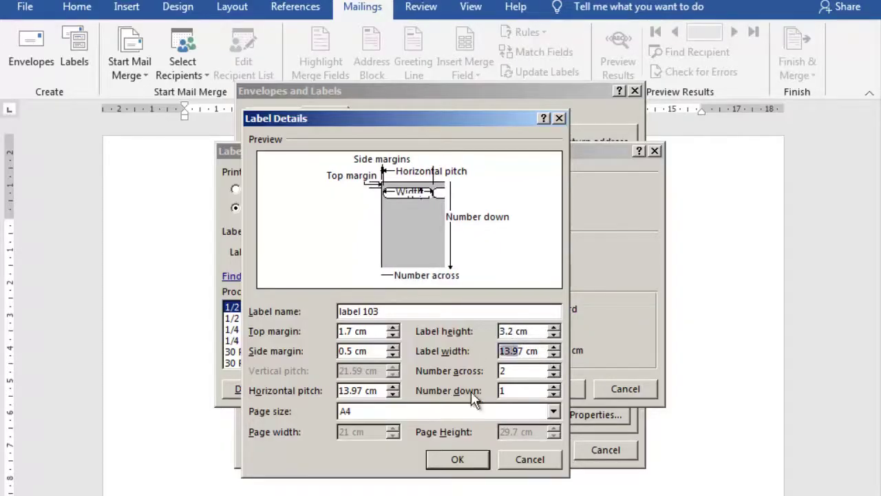
{"action": "key", "text": "Delete"}
{"action": "key", "text": "Delete"}
{"action": "type", "text": "6.4"}
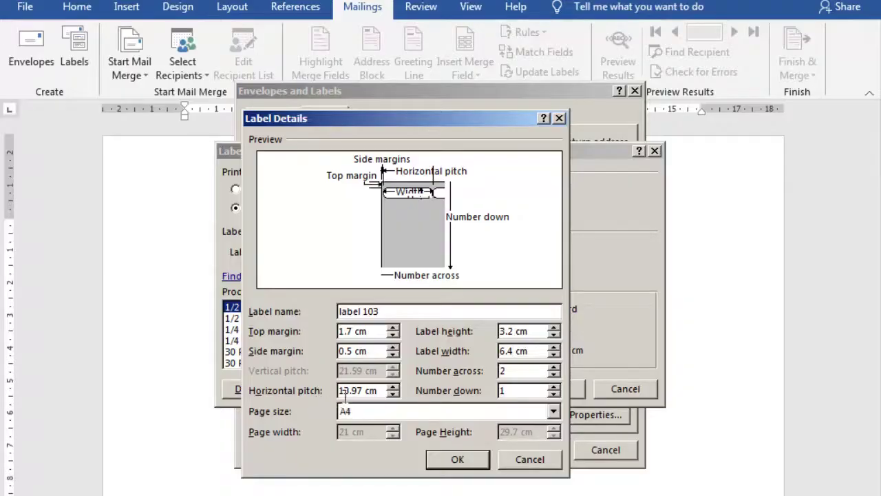
- Set a 6.8 cm horizontal pitch with 3 labels across and 4 down
{"action": "left_click", "coordinate": [346, 391]}
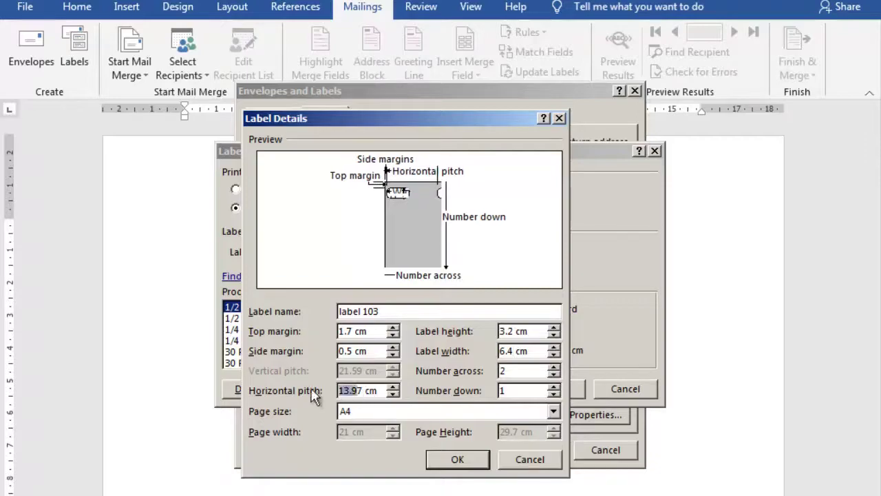
{"action": "left_click_drag", "start_coordinate": [364, 391], "coordinate": [307, 393]}
{"action": "type", "text": "60"}
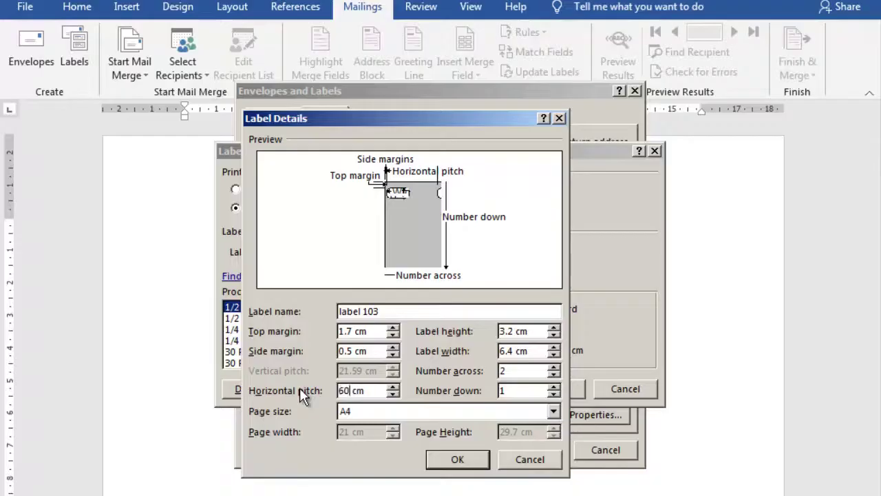
{"action": "key", "text": "BackSpace"}
{"action": "type", "text": "."}
{"action": "type", "text": "8"}
{"action": "left_click", "coordinate": [518, 391]}
{"action": "double_click", "coordinate": [503, 372]}
{"action": "type", "text": "3"}
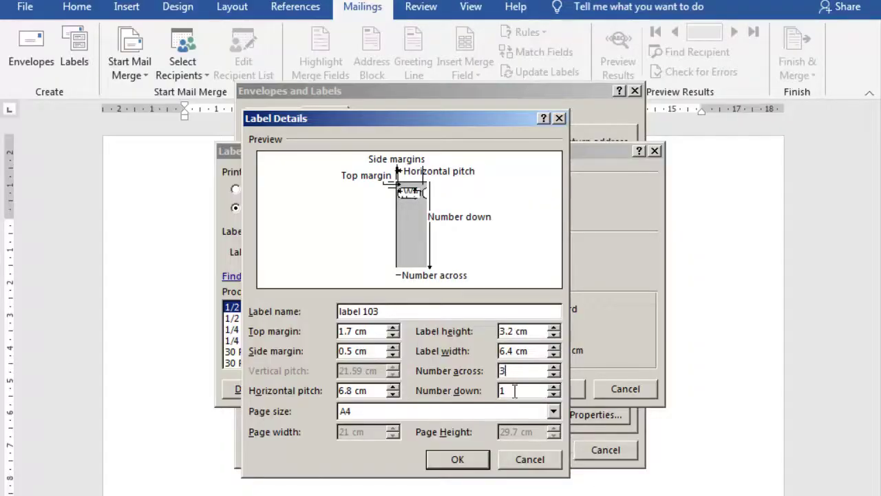
{"action": "key", "text": "Tab"}
{"action": "type", "text": "4"}
- Keep A4, set a 3.8 cm vertical pitch, and save the label definition
{"action": "left_click", "coordinate": [383, 411]}
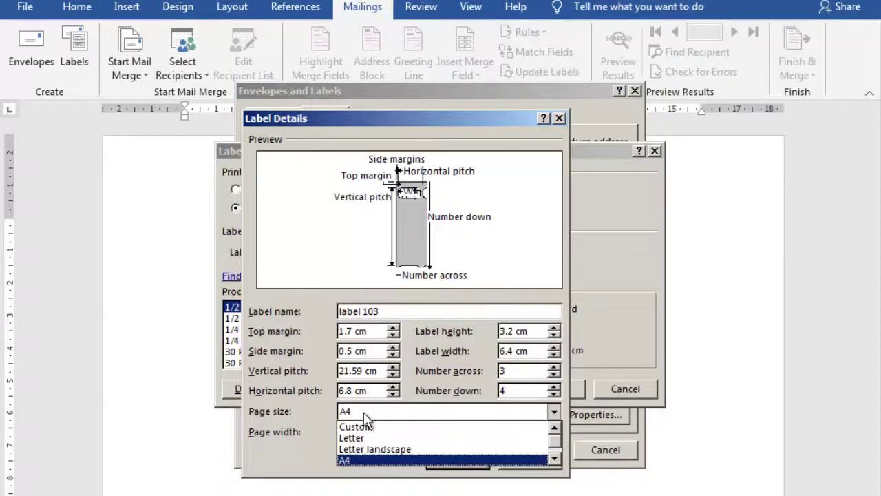
{"action": "left_click", "coordinate": [369, 413]}
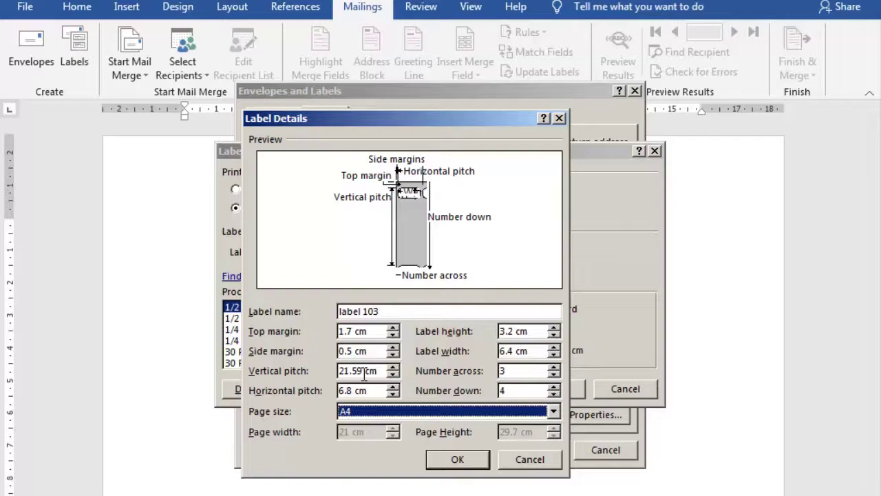
{"action": "left_click_drag", "start_coordinate": [362, 370], "coordinate": [296, 372]}
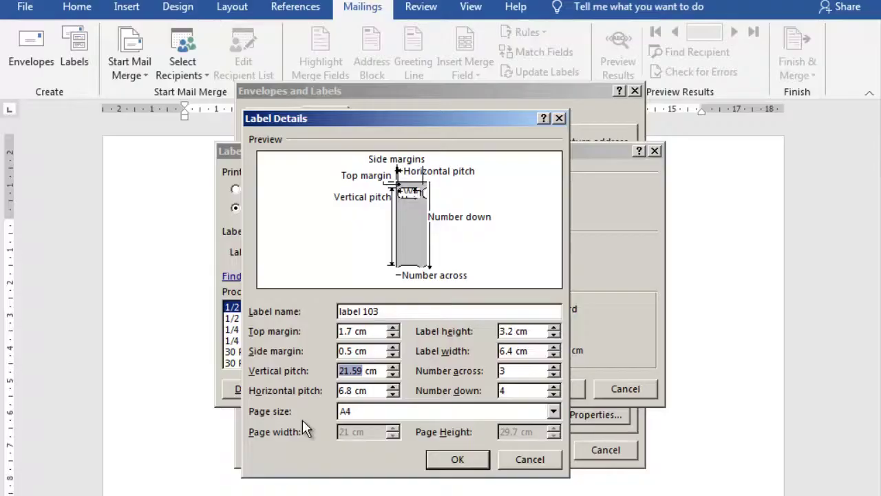
{"action": "type", "text": "3.8"}
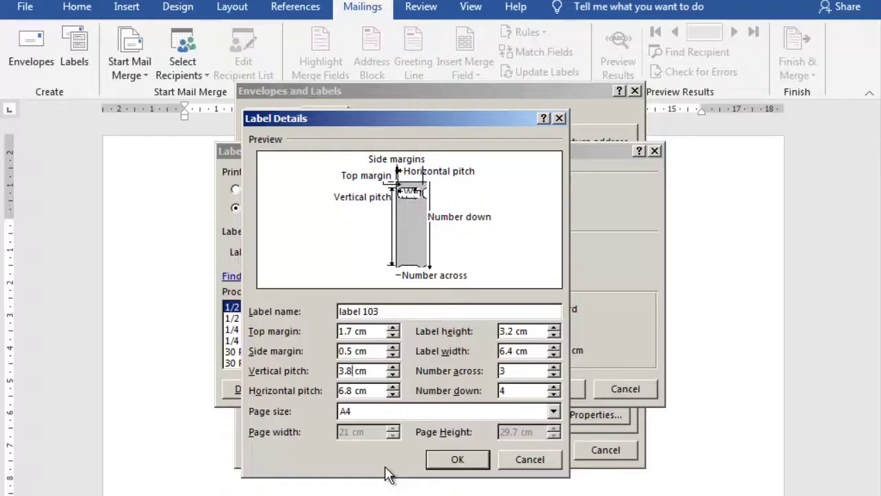
{"action": "left_click", "coordinate": [451, 464]}
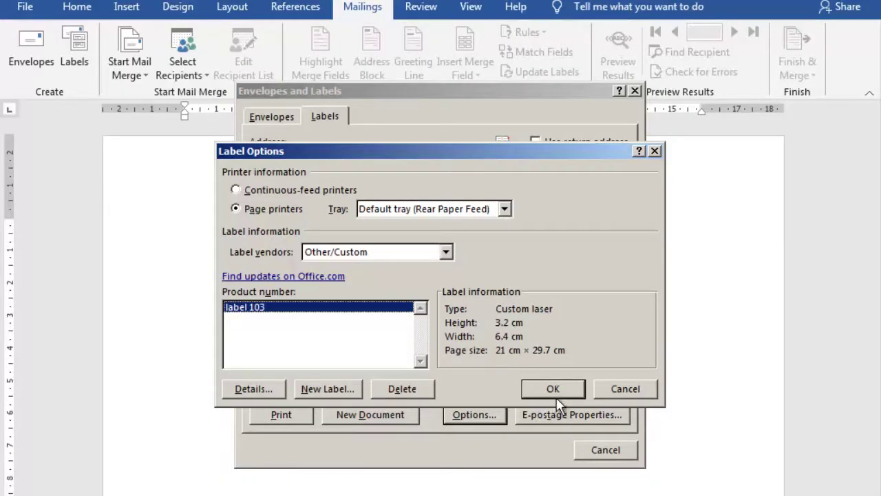
- Confirm label 103 and generate a new document of blank labels
{"action": "left_click", "coordinate": [549, 385]}
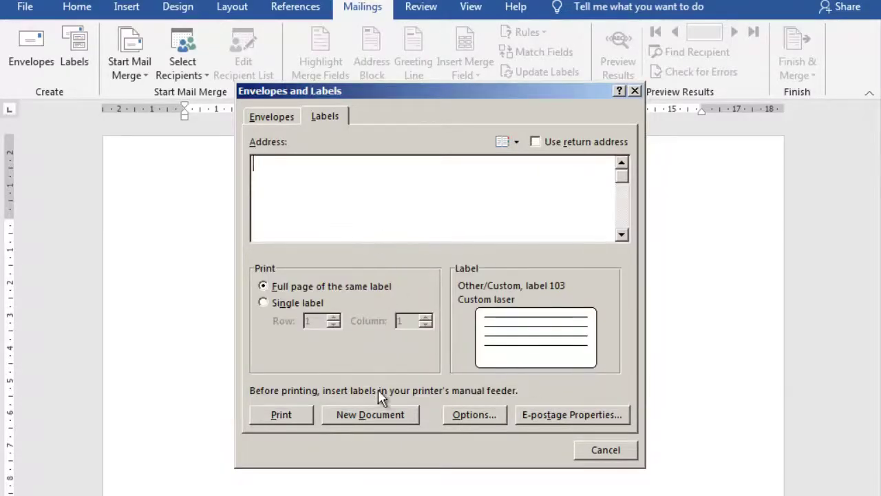
{"action": "left_click", "coordinate": [374, 415]}
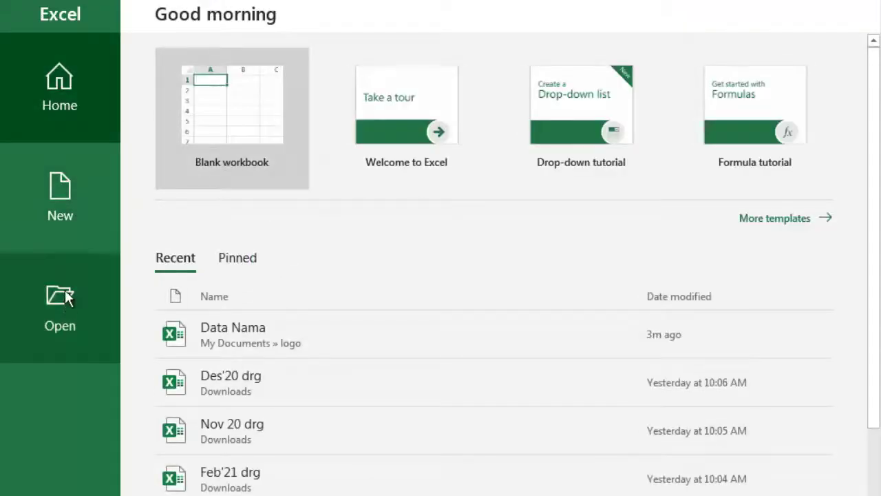
- Open the Data Nama workbook in Excel and check the Tempat entry in cell B3
{"action": "left_click", "coordinate": [65, 289]}
{"action": "left_click", "coordinate": [571, 232]}
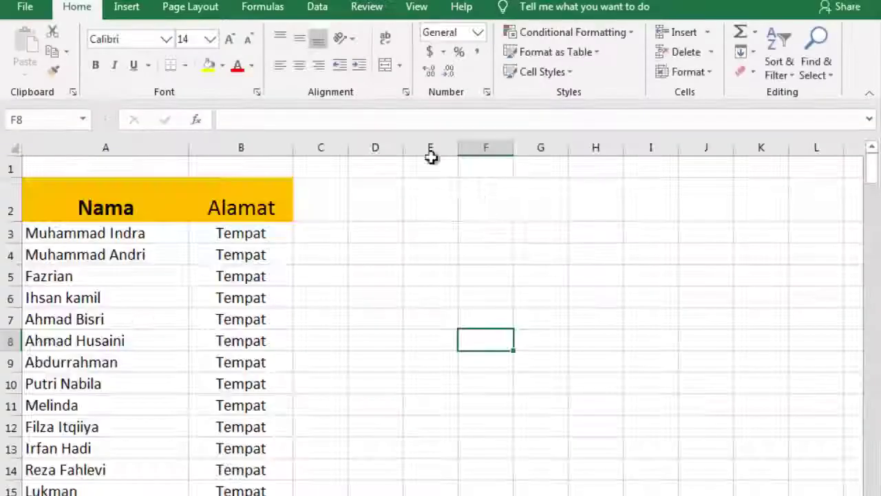
{"action": "left_click", "coordinate": [369, 256]}
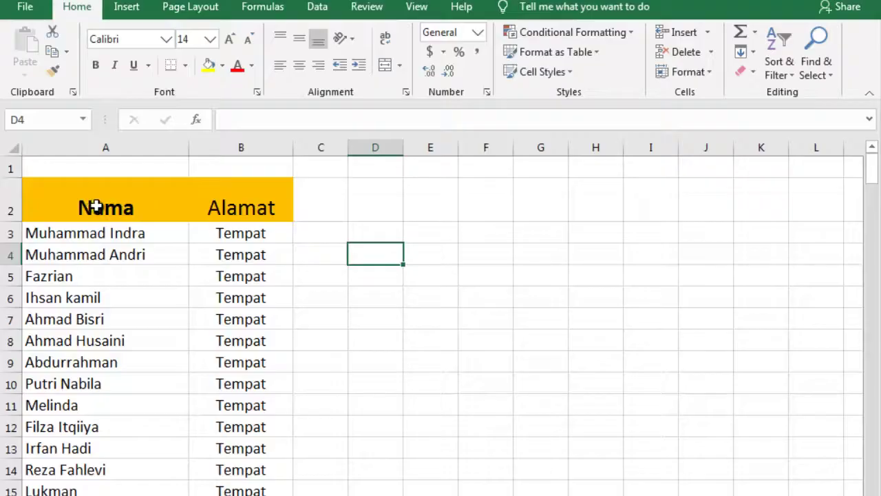
{"action": "left_click", "coordinate": [124, 234]}
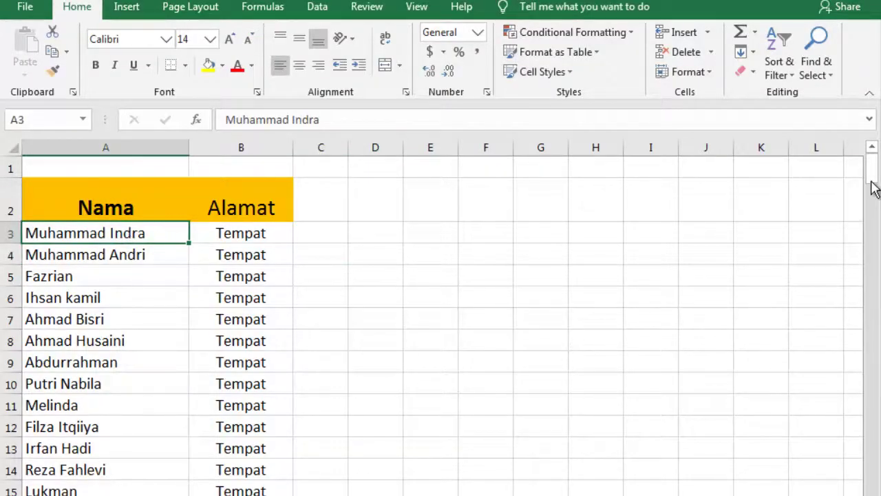
{"action": "mouse_move", "coordinate": [872, 167]}
{"action": "left_mouse_down"}
{"action": "mouse_move", "coordinate": [876, 244]}
{"action": "mouse_move", "coordinate": [872, 158]}
{"action": "left_mouse_up"}
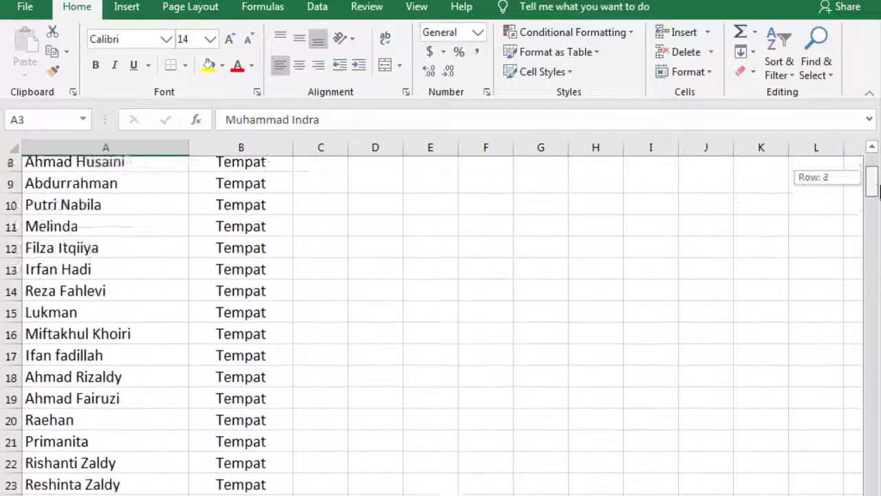
{"action": "left_click", "coordinate": [248, 238]}
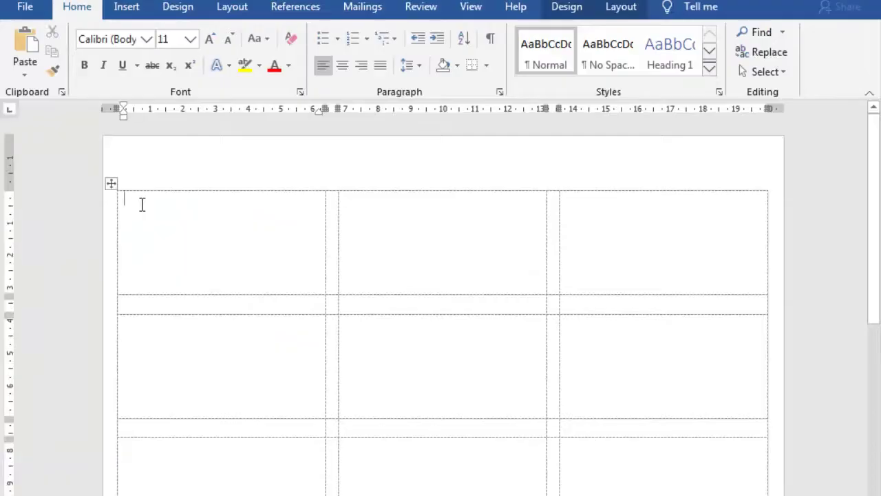
- Choose the Data Nama workbook in Documents > logo as an existing recipient list
{"action": "left_click", "coordinate": [372, 9]}
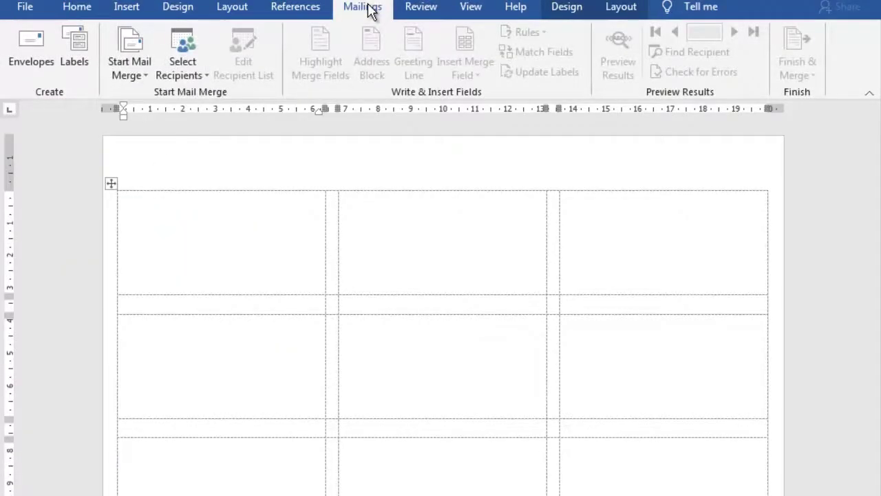
{"action": "left_click", "coordinate": [206, 76]}
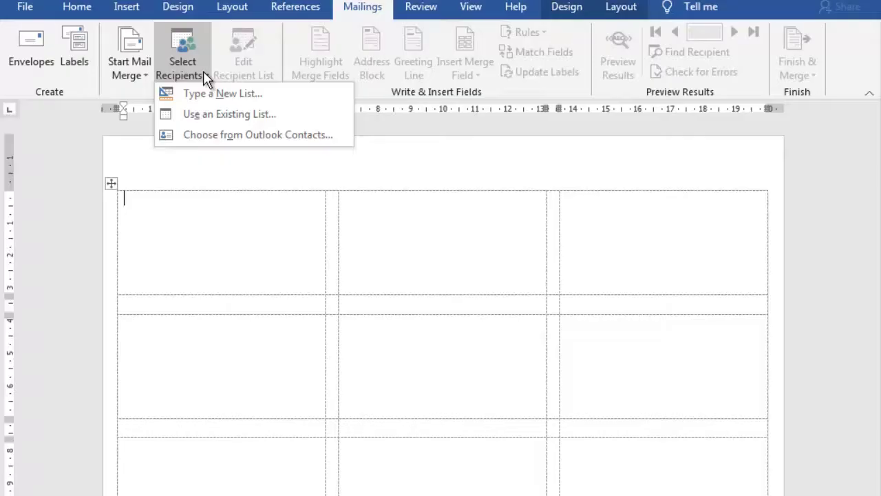
{"action": "left_click", "coordinate": [279, 115]}
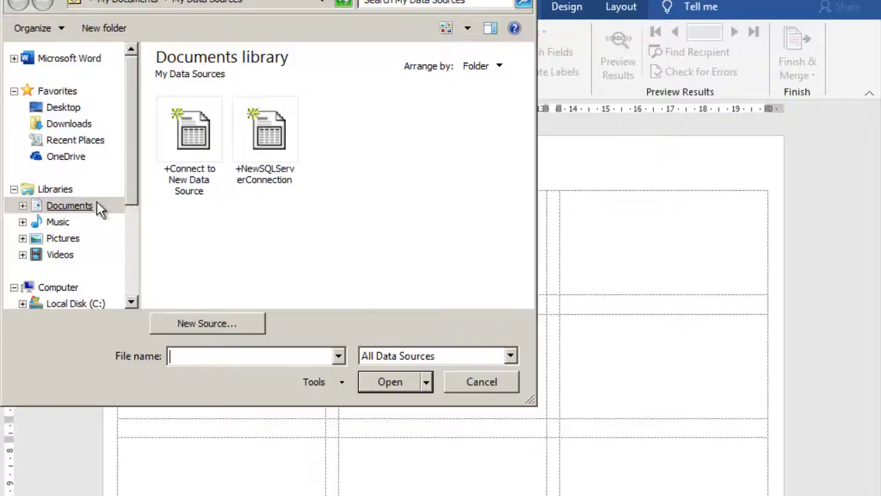
{"action": "left_click", "coordinate": [69, 205]}
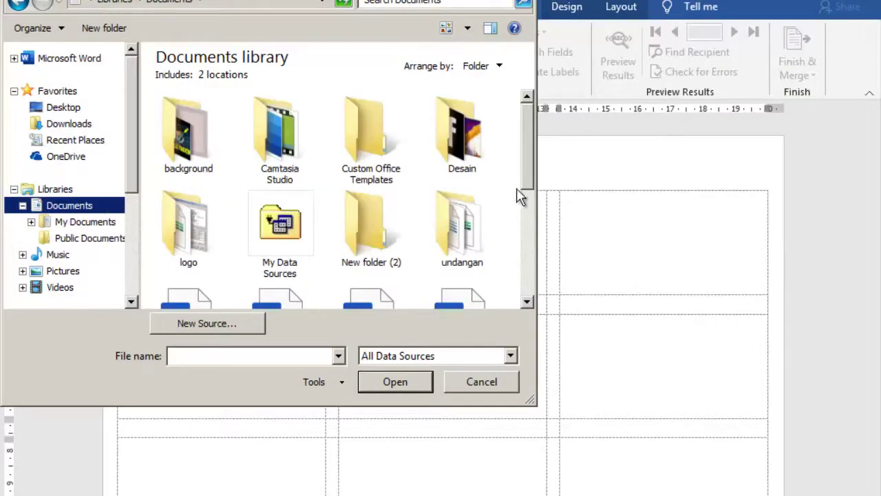
{"action": "scroll", "coordinate": [496, 197], "scroll_direction": "down", "scroll_amount": 1}
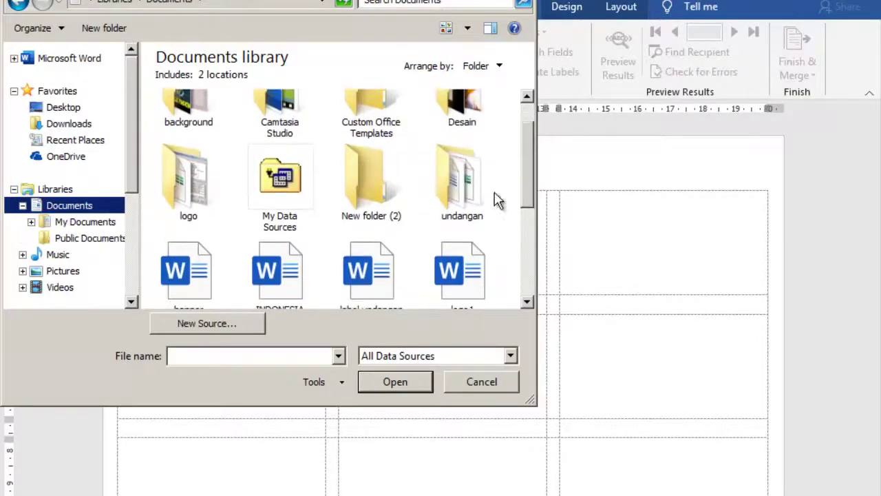
{"action": "double_click", "coordinate": [185, 189]}
{"action": "left_click", "coordinate": [185, 131]}
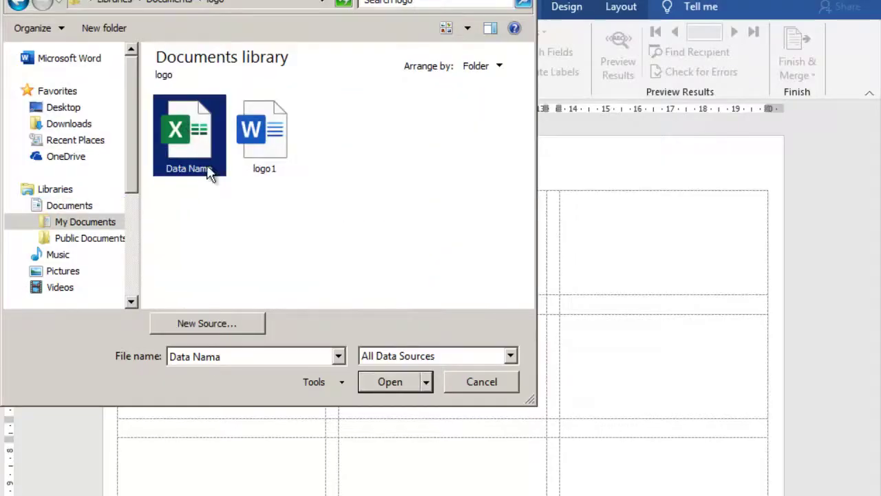
{"action": "left_click", "coordinate": [389, 382]}
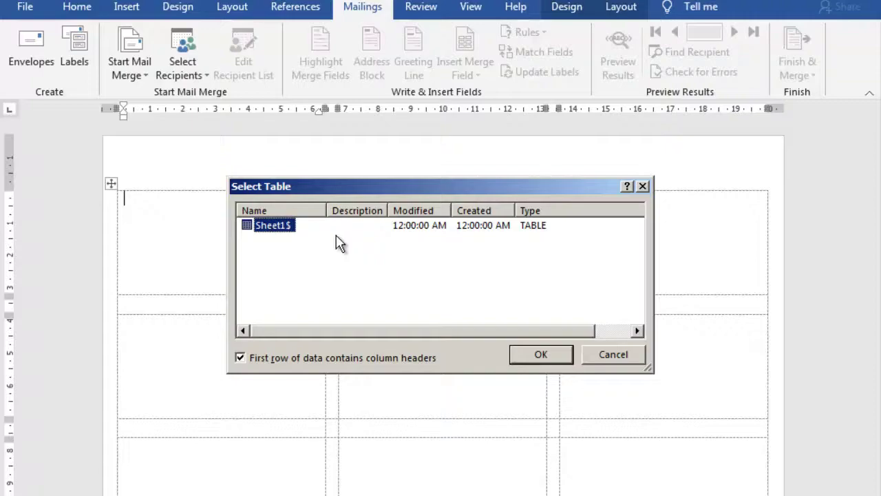
- Confirm Sheet1$ and fill the first label with «Nama», 'Di' and «Alamat» on separate lines
{"action": "left_click", "coordinate": [543, 356]}
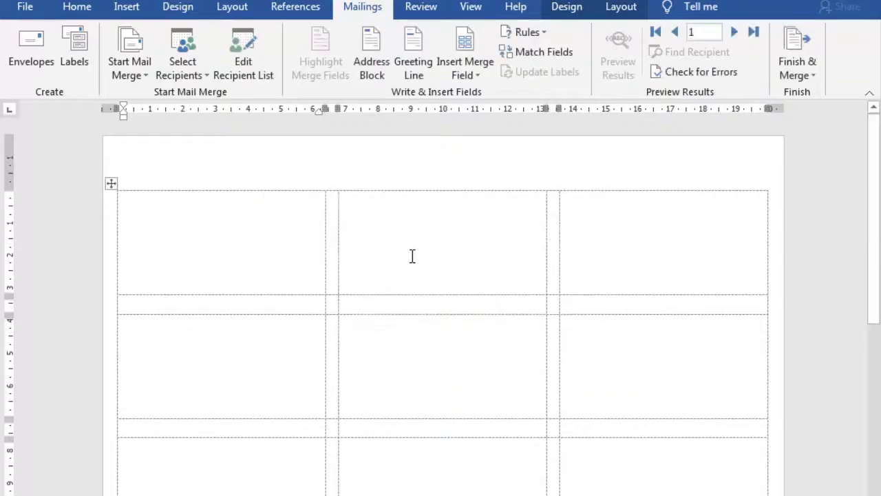
{"action": "left_click", "coordinate": [482, 73]}
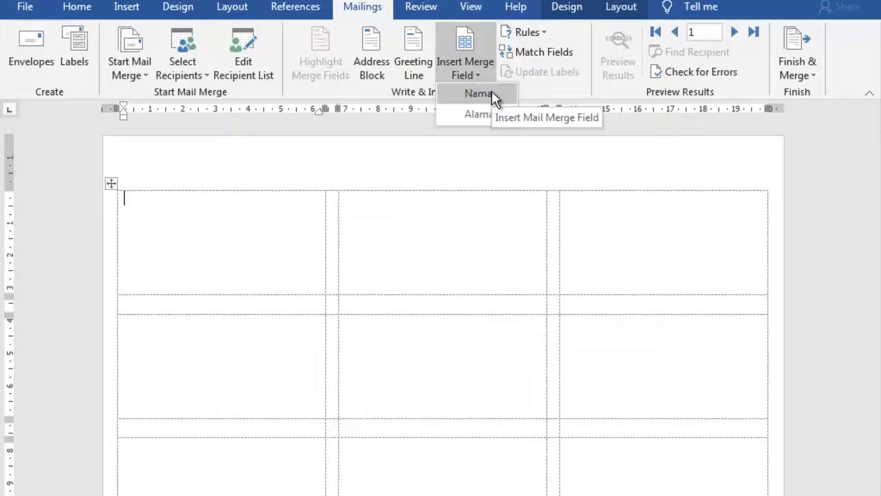
{"action": "left_click", "coordinate": [492, 90]}
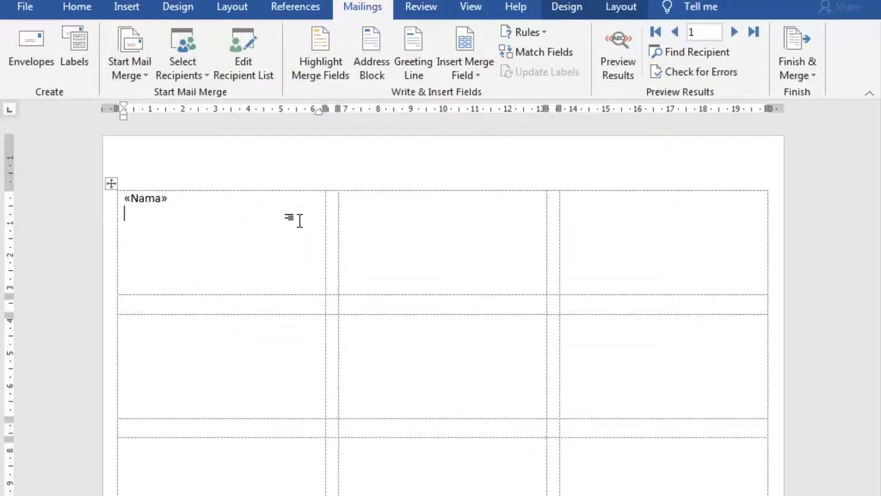
{"action": "type", "text": "di"}
{"action": "key", "text": "Return"}
{"action": "left_click", "coordinate": [479, 75]}
{"action": "left_click", "coordinate": [484, 110]}
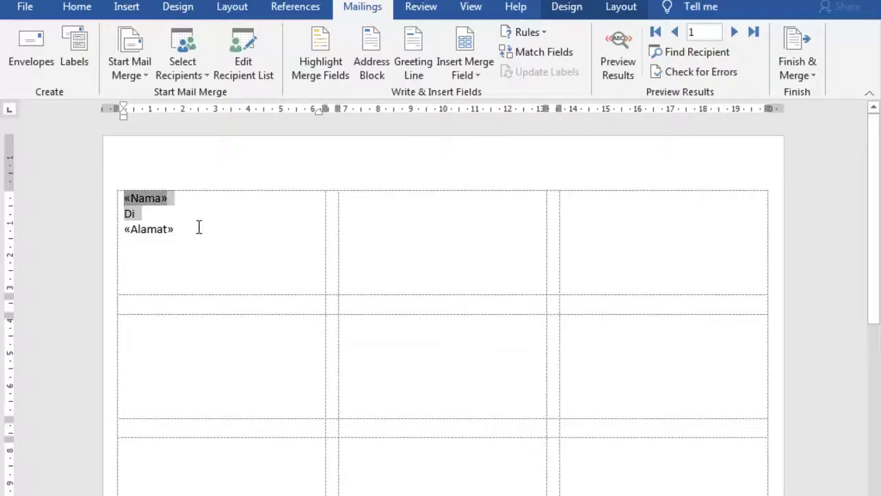
- Copy the first label's three lines into the second label
{"action": "left_click_drag", "start_coordinate": [124, 200], "coordinate": [200, 228]}
{"action": "right_click", "coordinate": [131, 200]}
{"action": "left_click", "coordinate": [165, 229]}
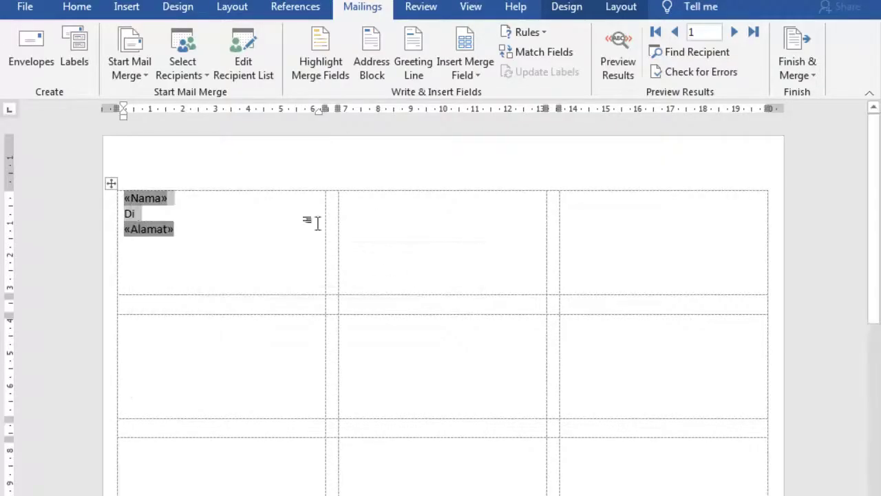
{"action": "left_click", "coordinate": [385, 212]}
{"action": "right_click", "coordinate": [386, 213]}
{"action": "left_click", "coordinate": [415, 278]}
{"action": "key", "text": "ctrl+v"}
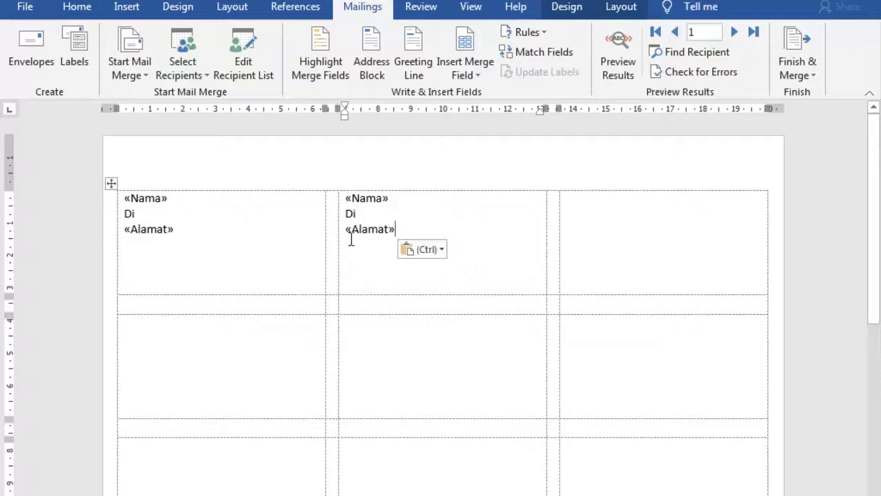
{"action": "left_click", "coordinate": [347, 200]}
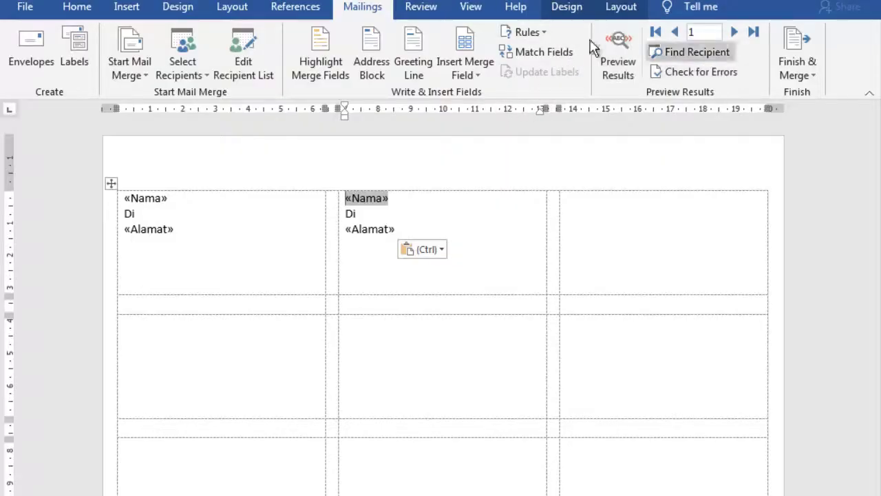
- Add a Next Record rule before «Nama» in label two and copy that block into the third label
{"action": "left_click", "coordinate": [541, 32]}
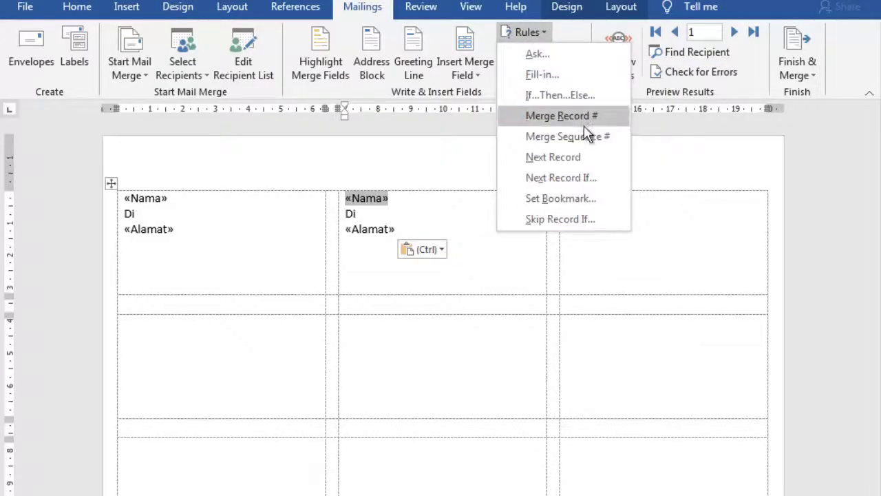
{"action": "left_click", "coordinate": [588, 157]}
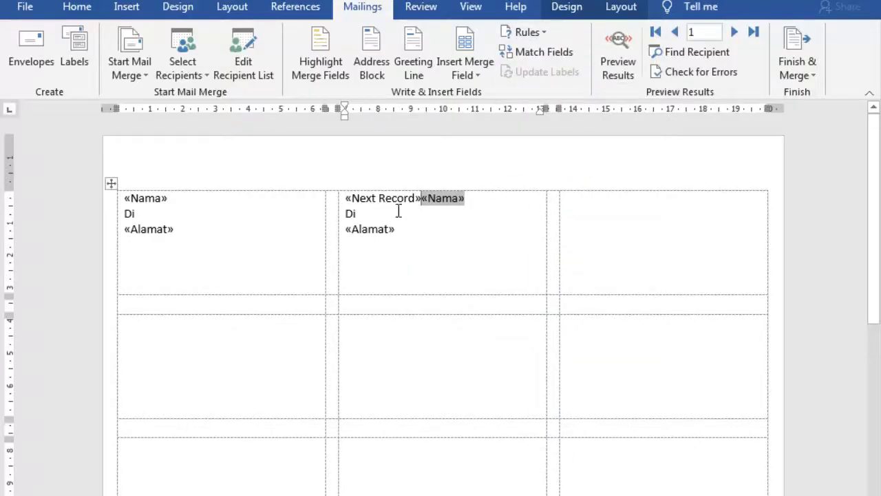
{"action": "left_click_drag", "start_coordinate": [347, 199], "coordinate": [400, 231]}
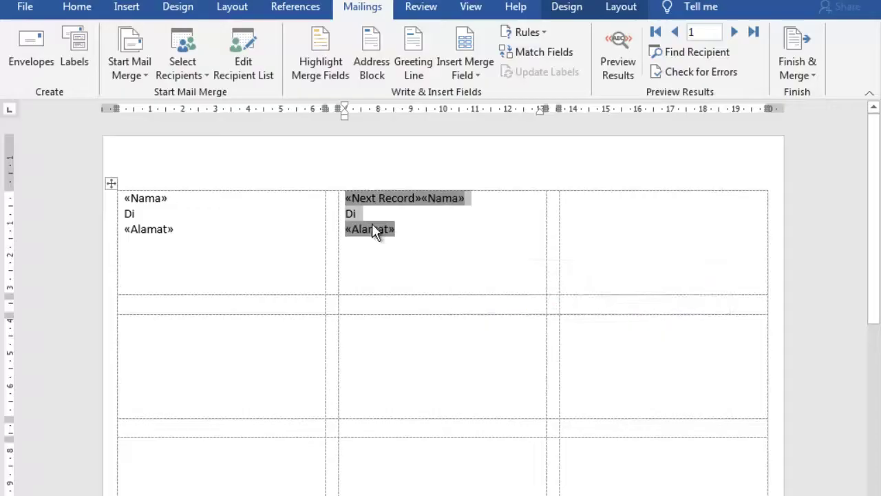
{"action": "right_click", "coordinate": [373, 224]}
{"action": "left_click", "coordinate": [411, 257]}
{"action": "left_click", "coordinate": [610, 220]}
{"action": "right_click", "coordinate": [612, 219]}
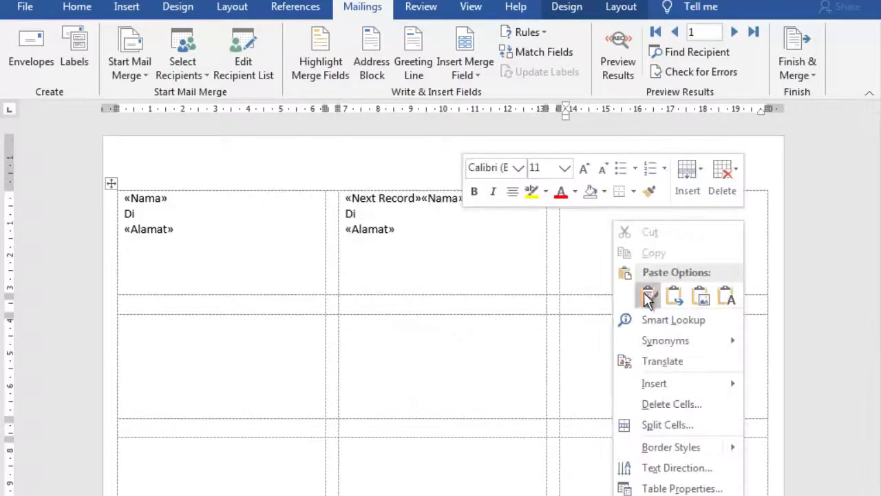
{"action": "left_click", "coordinate": [643, 294]}
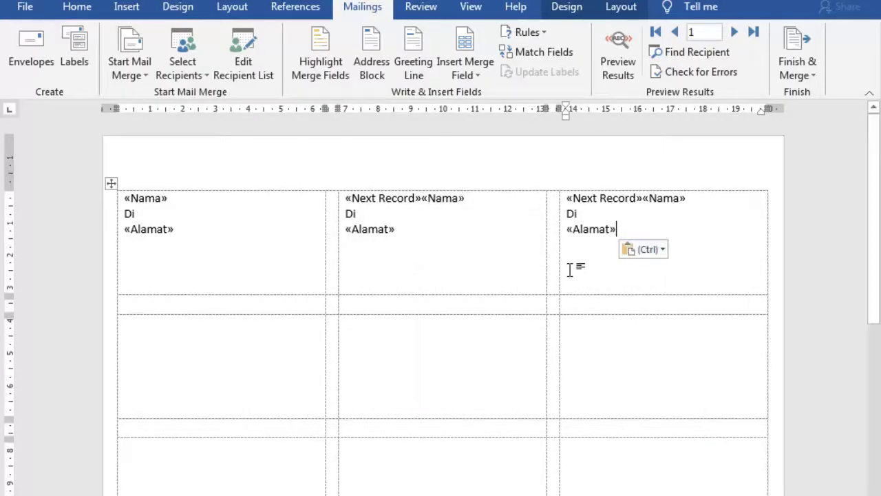
- Paste the Next Record, Nama, Di, Alamat block into all nine labels of rows two to four
{"action": "right_click", "coordinate": [225, 355]}
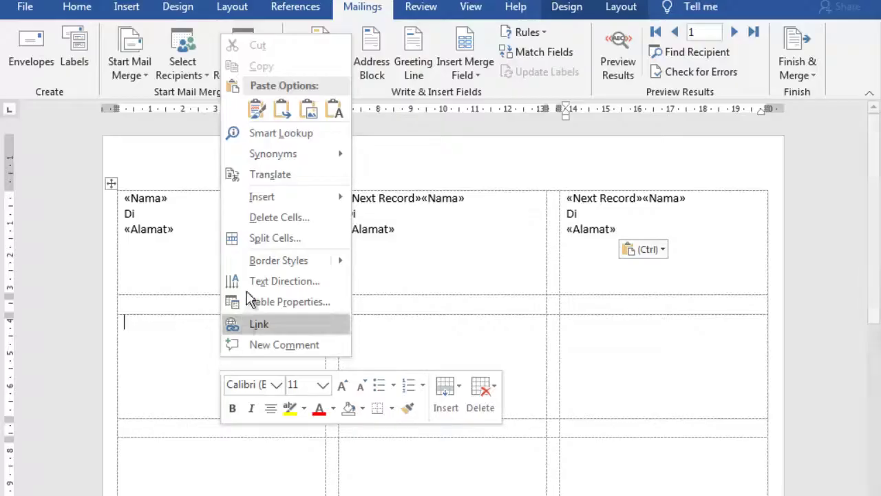
{"action": "left_click", "coordinate": [254, 108]}
{"action": "right_click", "coordinate": [382, 388]}
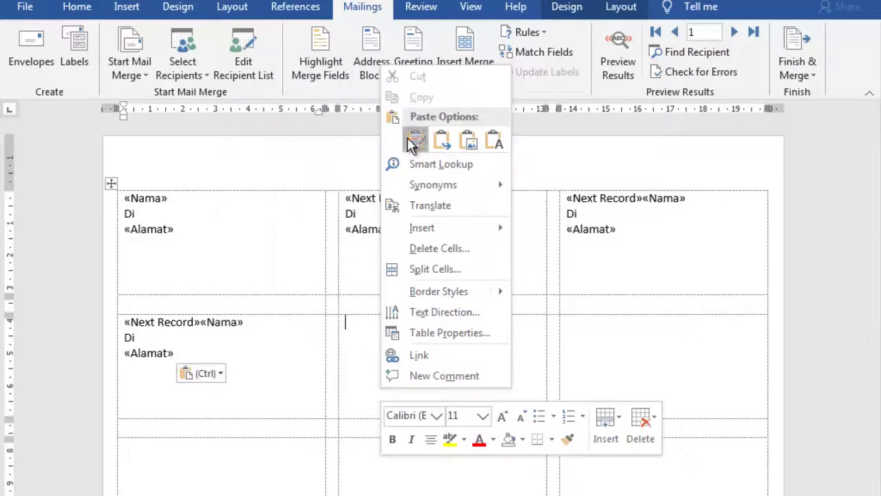
{"action": "left_click", "coordinate": [411, 142]}
{"action": "right_click", "coordinate": [588, 380]}
{"action": "left_click", "coordinate": [621, 132]}
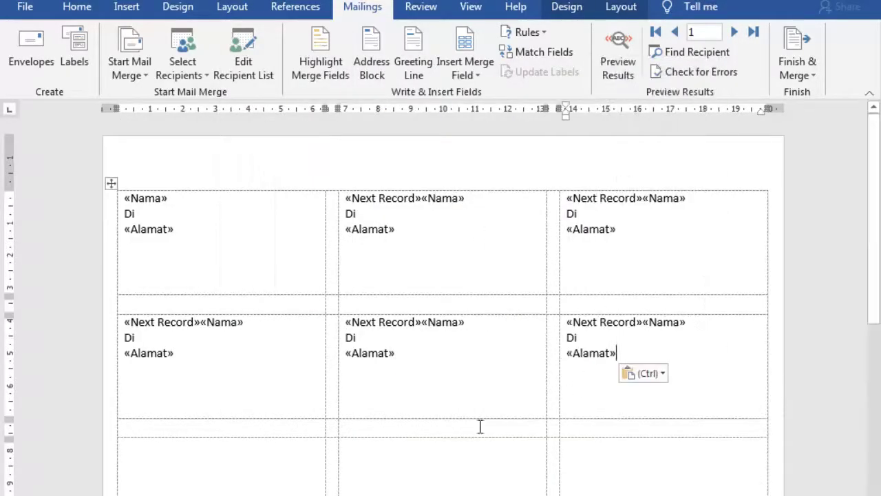
{"action": "left_click", "coordinate": [252, 484]}
{"action": "right_click", "coordinate": [251, 484]}
{"action": "left_click", "coordinate": [285, 248]}
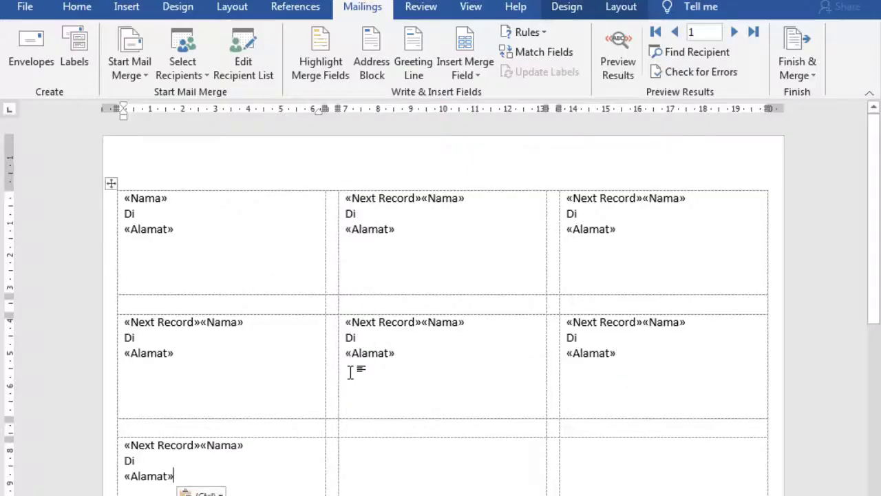
{"action": "right_click", "coordinate": [411, 479]}
{"action": "left_click", "coordinate": [446, 229]}
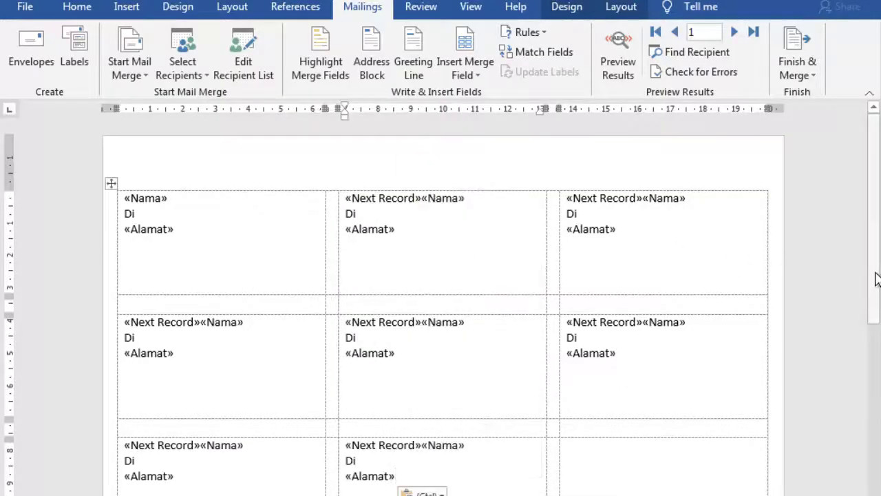
{"action": "left_click_drag", "start_coordinate": [875, 278], "coordinate": [875, 370]}
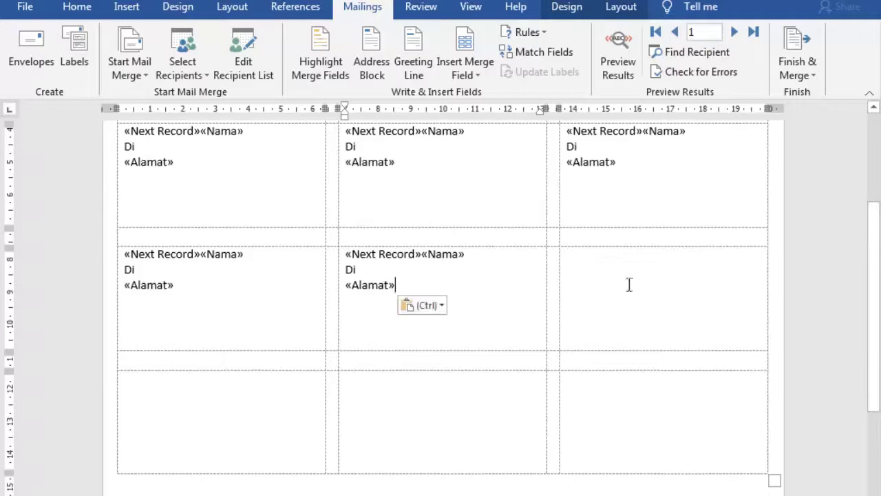
{"action": "right_click", "coordinate": [627, 279]}
{"action": "left_click", "coordinate": [664, 350]}
{"action": "right_click", "coordinate": [236, 409]}
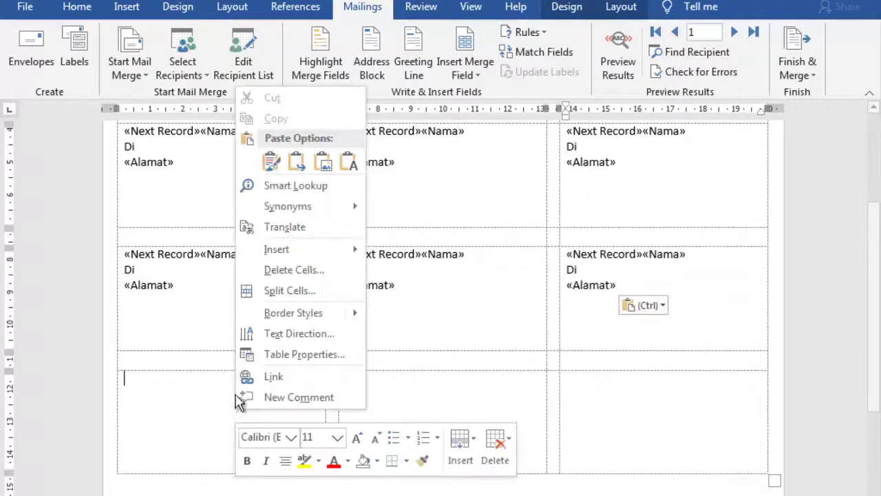
{"action": "left_click", "coordinate": [269, 168]}
{"action": "right_click", "coordinate": [396, 427]}
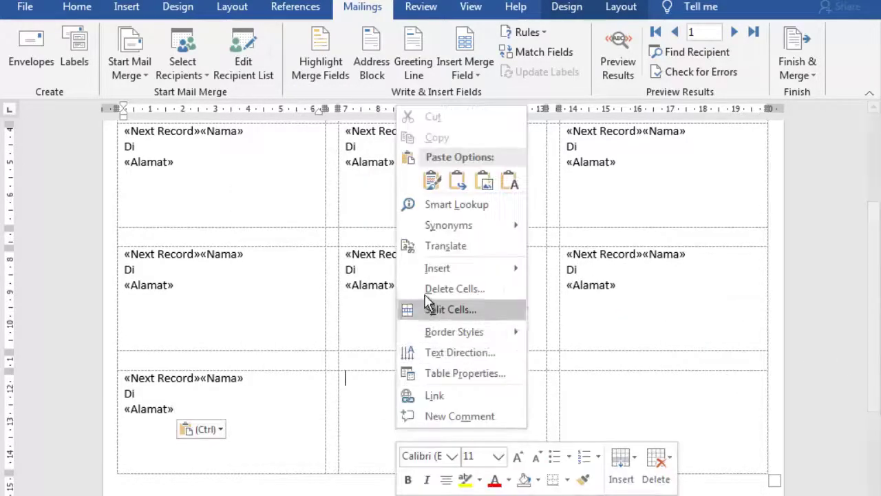
{"action": "left_click", "coordinate": [432, 183]}
{"action": "right_click", "coordinate": [617, 402]}
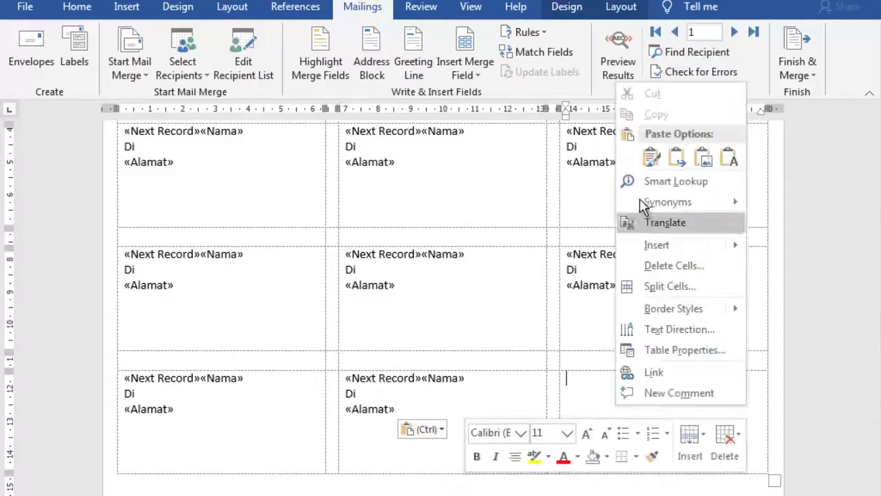
{"action": "left_click", "coordinate": [652, 163]}
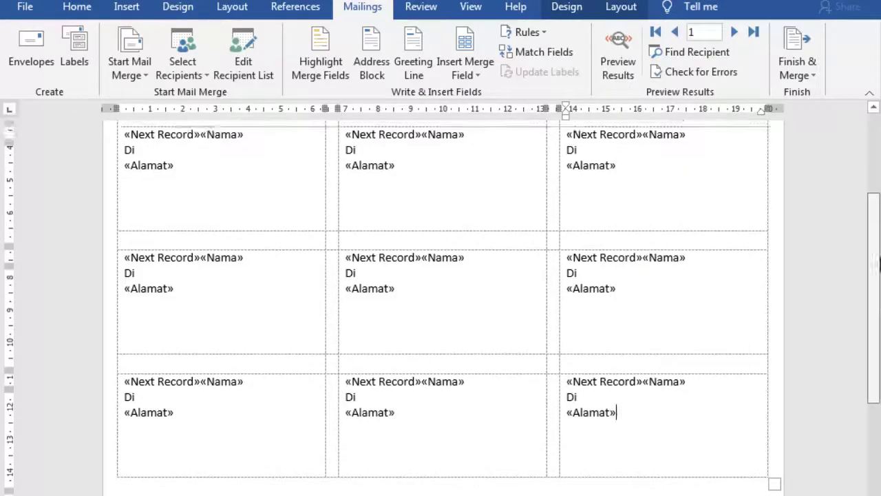
{"action": "scroll", "coordinate": [879, 206], "scroll_direction": "up", "scroll_amount": 2}
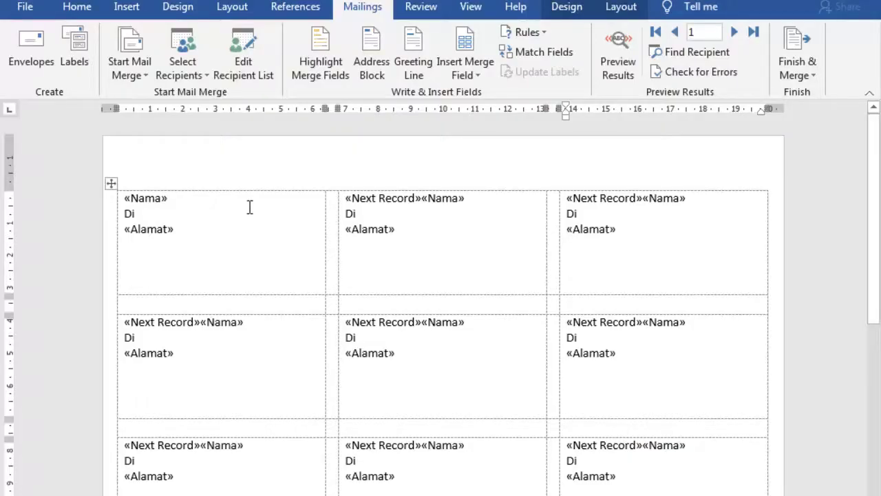
- Centre all the label text and set it to Monotype Corsiva at size 16
{"action": "key", "text": "ctrl+a"}
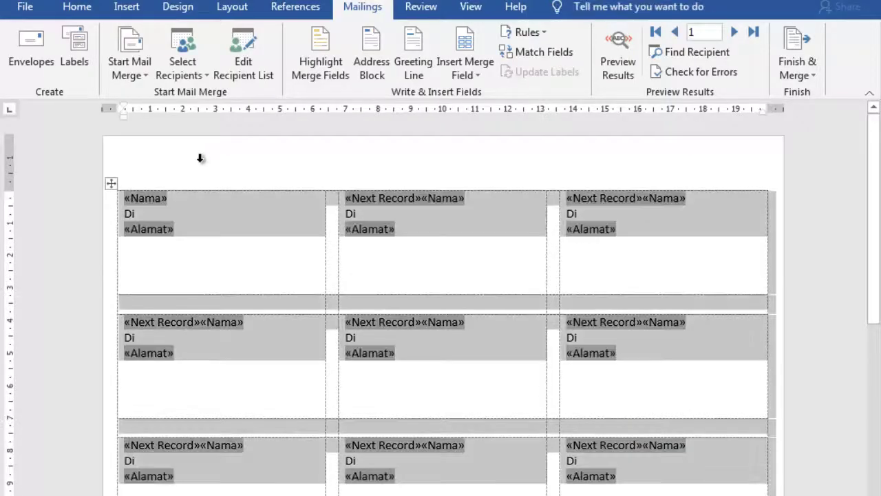
{"action": "left_click", "coordinate": [92, 10]}
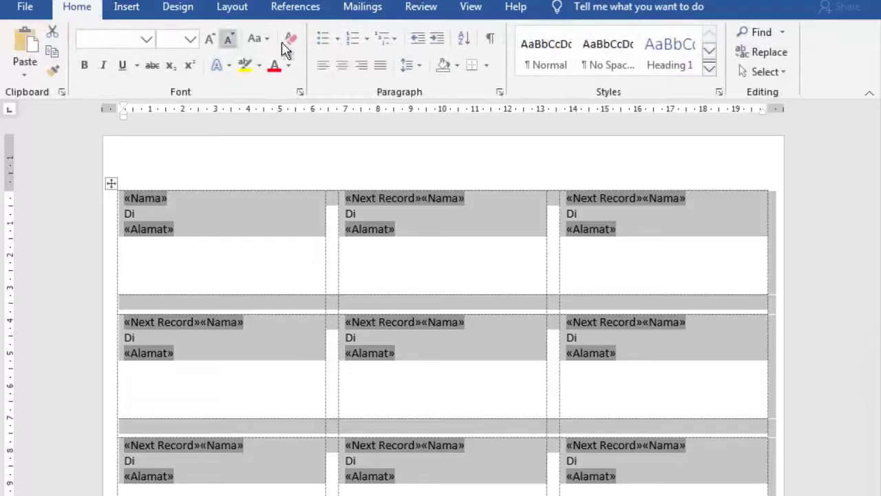
{"action": "left_click", "coordinate": [344, 68]}
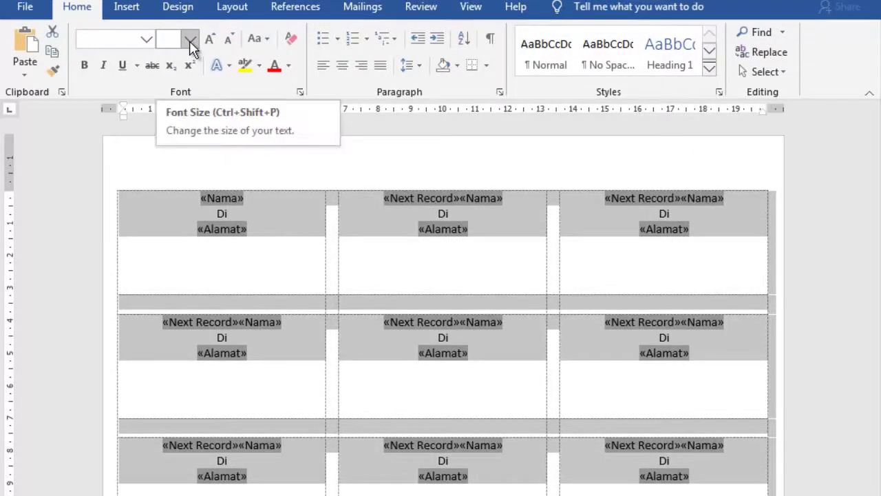
{"action": "left_click", "coordinate": [148, 39]}
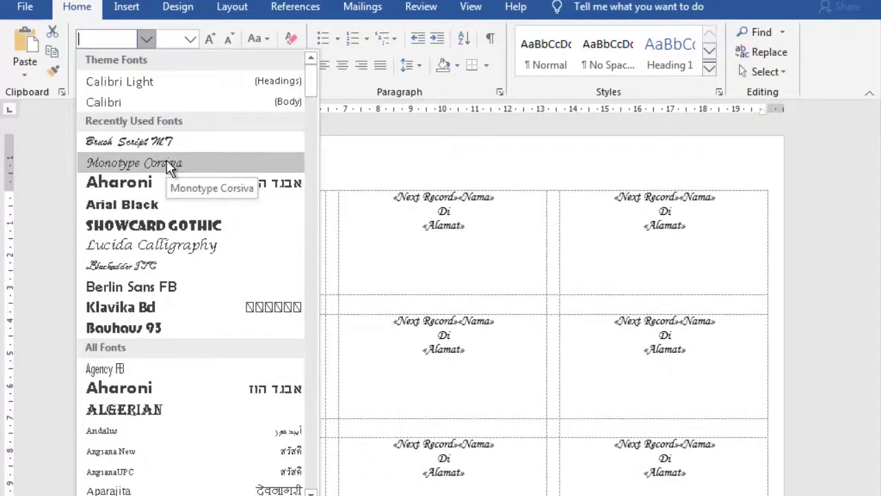
{"action": "left_click", "coordinate": [170, 164]}
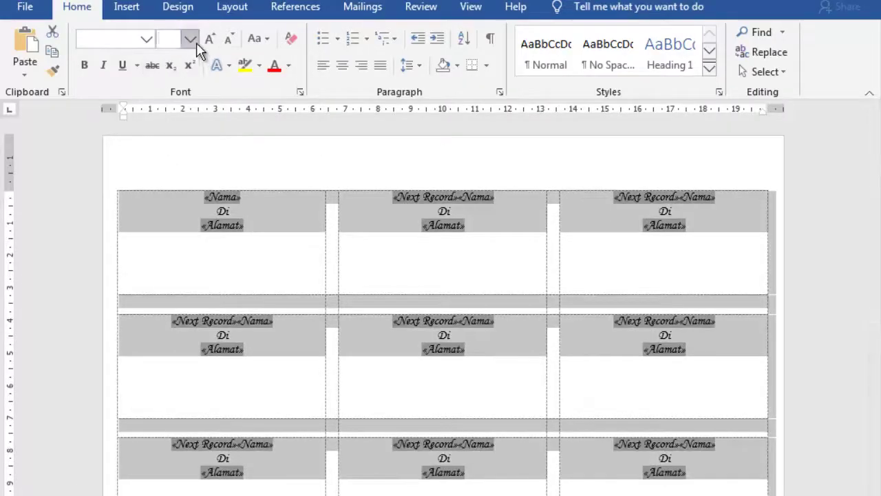
{"action": "left_click", "coordinate": [191, 40]}
{"action": "left_click", "coordinate": [171, 156]}
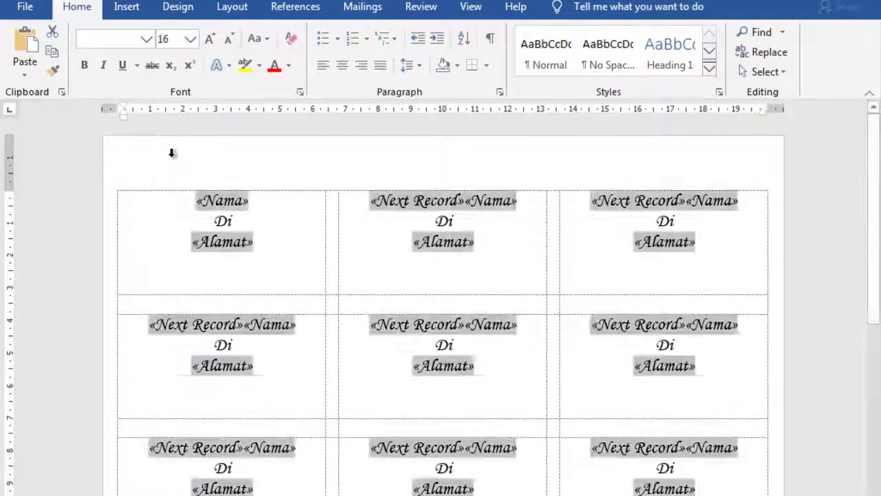
- Make all the label text bold and clear the selection
{"action": "key", "text": "ctrl+a"}
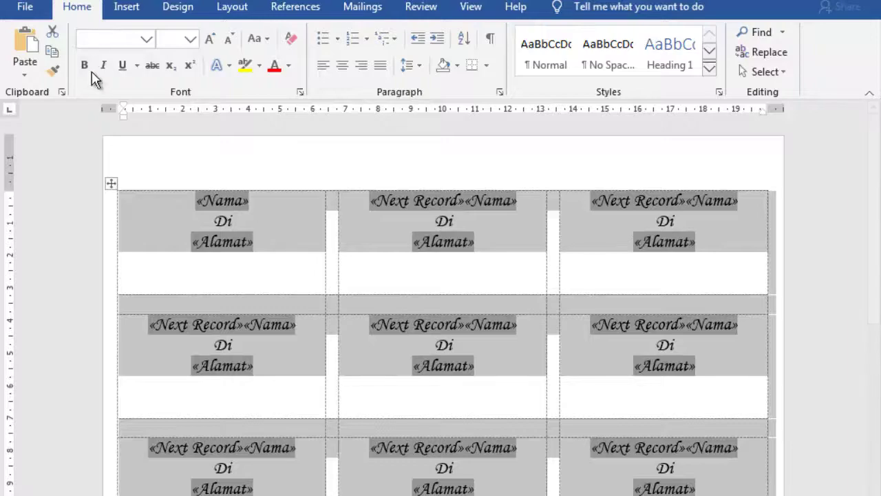
{"action": "left_click", "coordinate": [84, 65]}
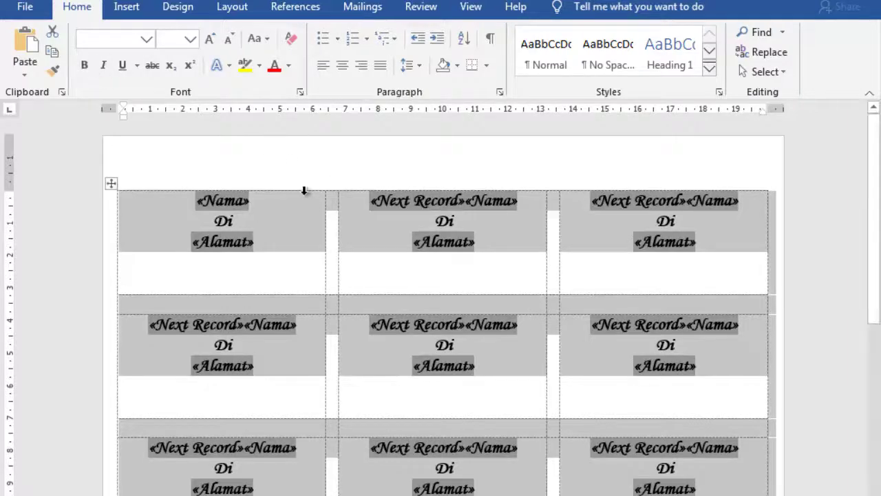
{"action": "left_click", "coordinate": [712, 166]}
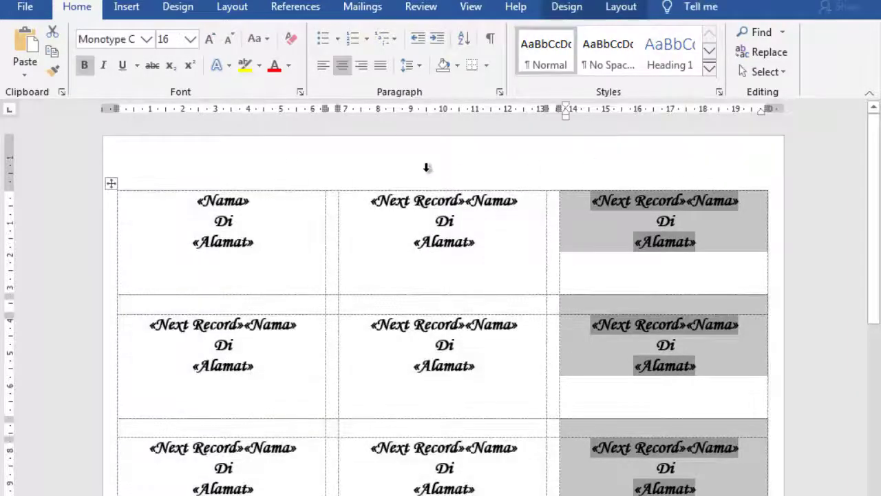
{"action": "left_click", "coordinate": [426, 168]}
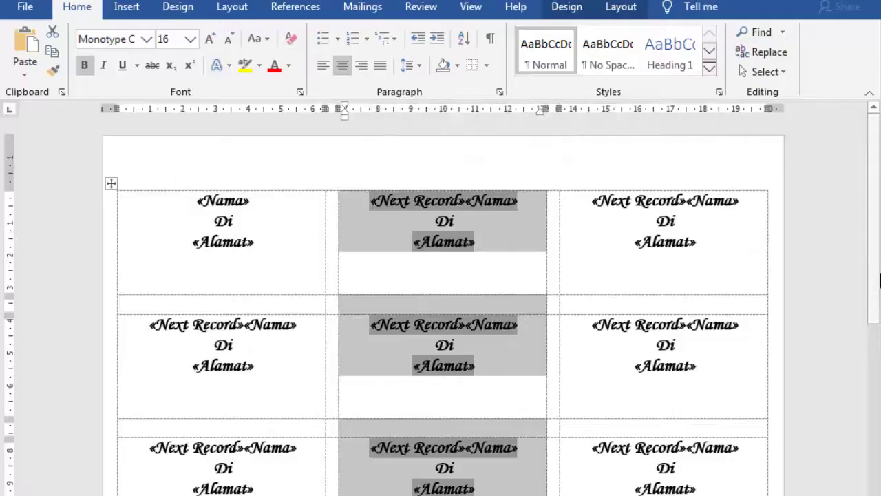
{"action": "scroll", "coordinate": [880, 281], "scroll_direction": "down", "scroll_amount": 2}
{"action": "scroll", "coordinate": [865, 259], "scroll_direction": "up", "scroll_amount": 2}
{"action": "left_click", "coordinate": [780, 229]}
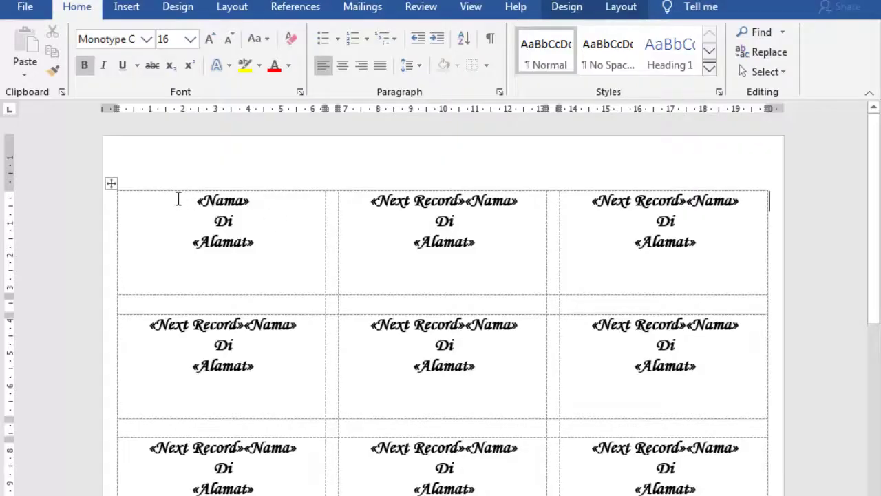
- Merge all records into a new editable document with Finish & Merge > Edit Individual Documents
{"action": "left_click", "coordinate": [350, 8]}
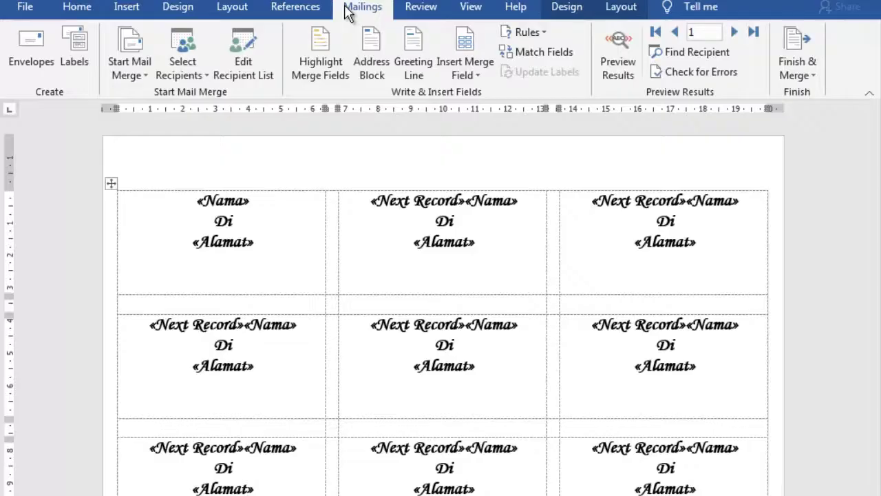
{"action": "left_click", "coordinate": [811, 77]}
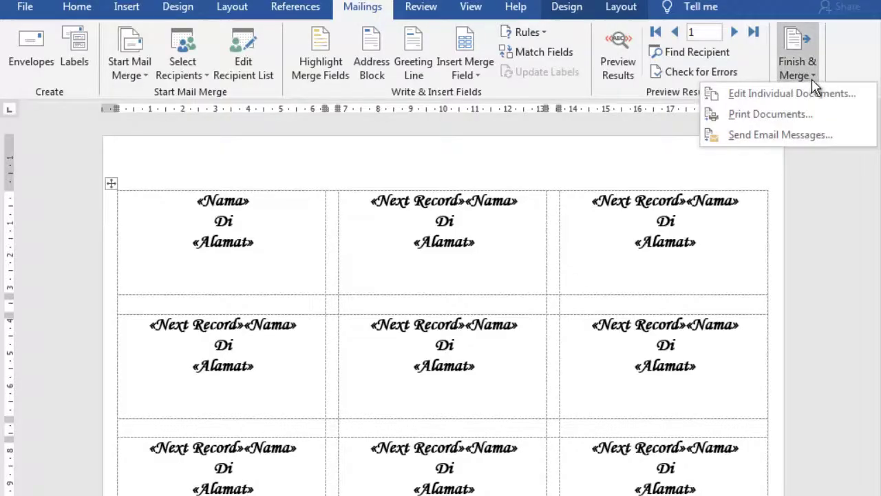
{"action": "left_click", "coordinate": [846, 92]}
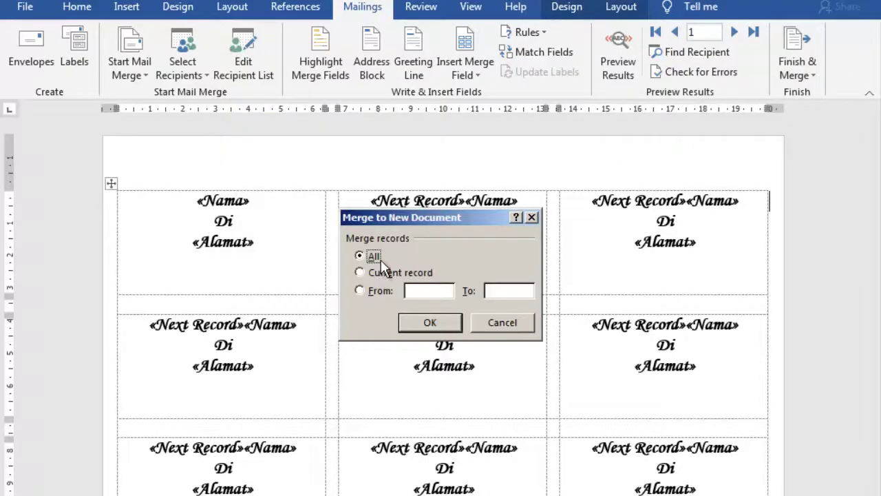
{"action": "left_click", "coordinate": [420, 324]}
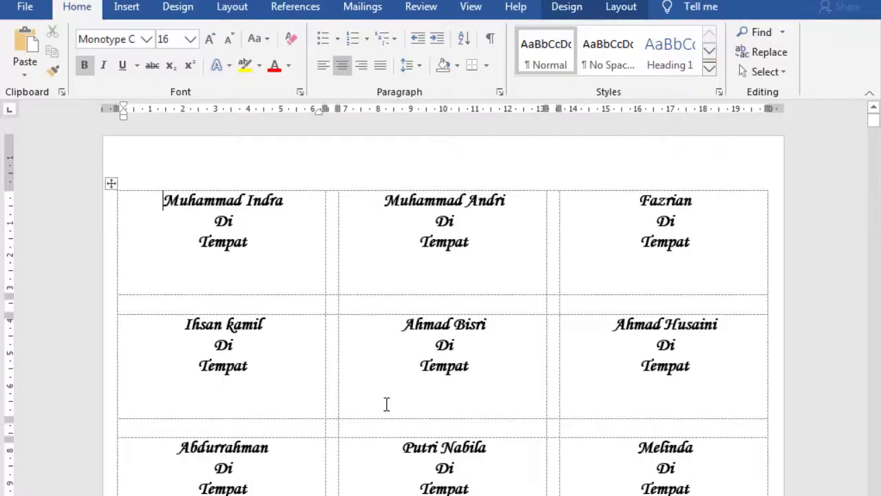
- Save the merged labels as 'undangan1' in My Documents
{"action": "mouse_move", "coordinate": [874, 120]}
{"action": "left_mouse_down"}
{"action": "mouse_move", "coordinate": [879, 146]}
{"action": "mouse_move", "coordinate": [876, 118]}
{"action": "left_mouse_up"}
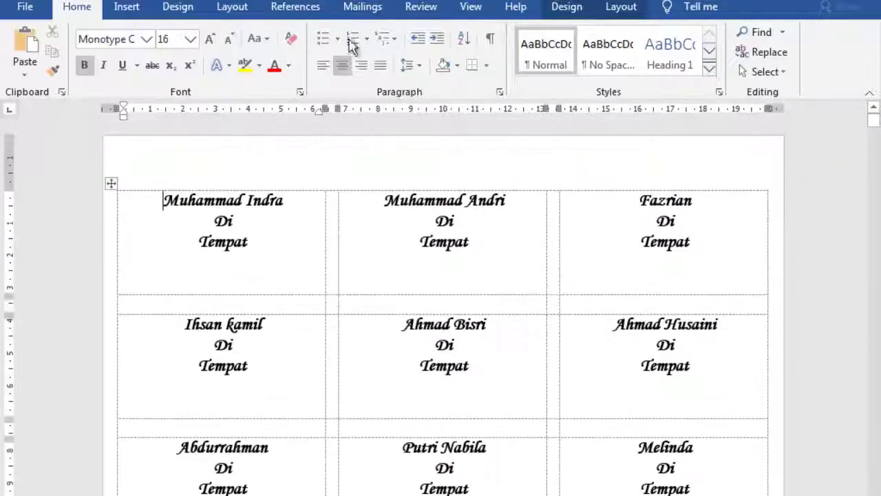
{"action": "left_click", "coordinate": [26, 9]}
{"action": "left_click", "coordinate": [36, 234]}
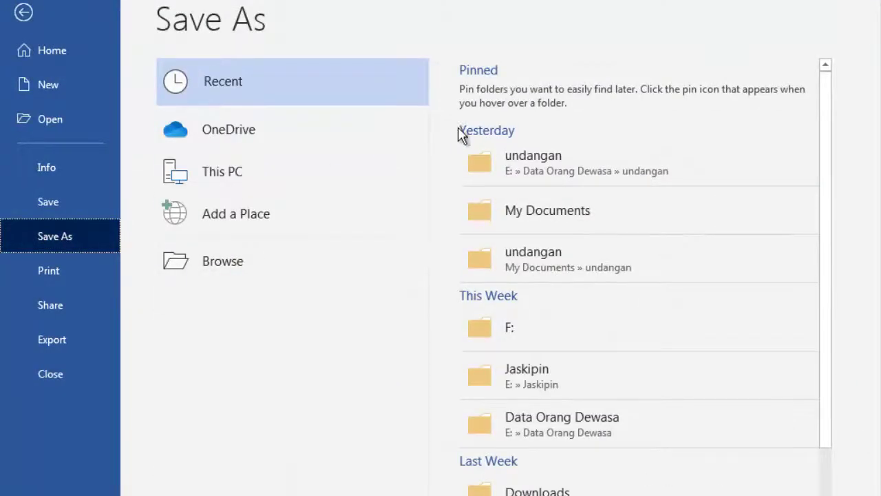
{"action": "left_click", "coordinate": [499, 205]}
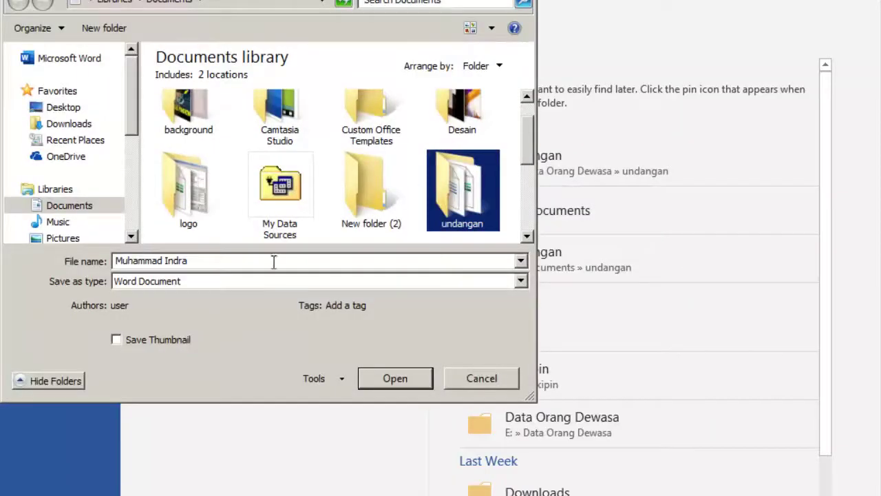
{"action": "left_click", "coordinate": [245, 261]}
{"action": "type", "text": "un"}
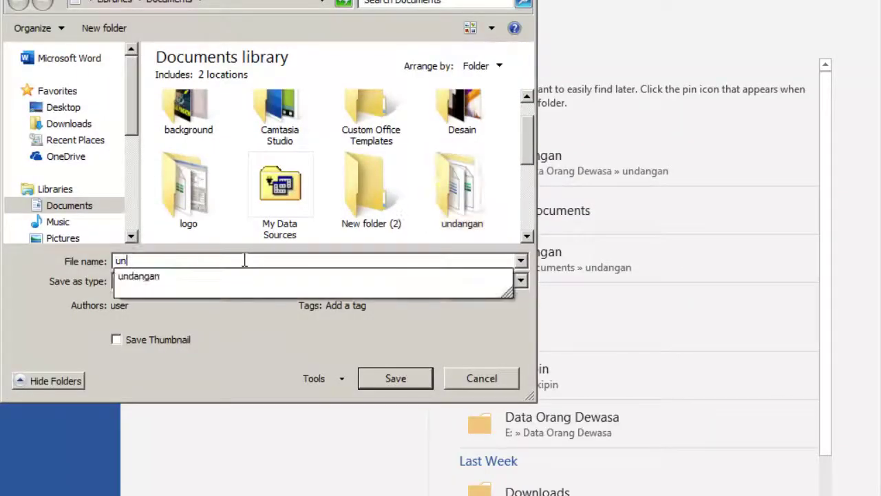
{"action": "type", "text": "dangan"}
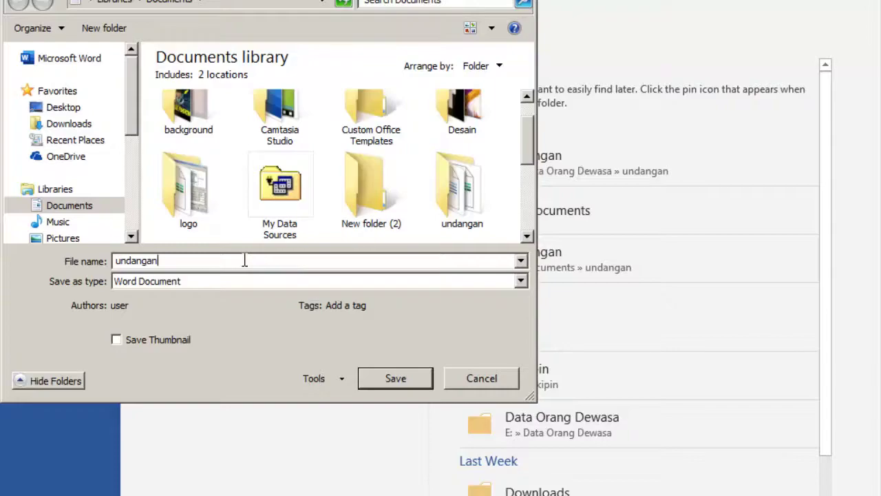
{"action": "type", "text": "1"}
{"action": "left_click", "coordinate": [377, 376]}
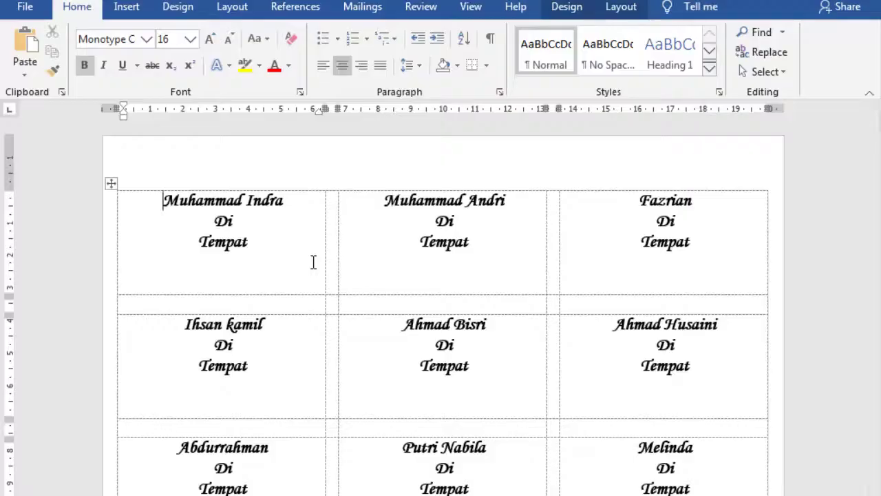
- Select the first recipient's name to the end of its line
{"action": "key", "text": "shift+Down"}
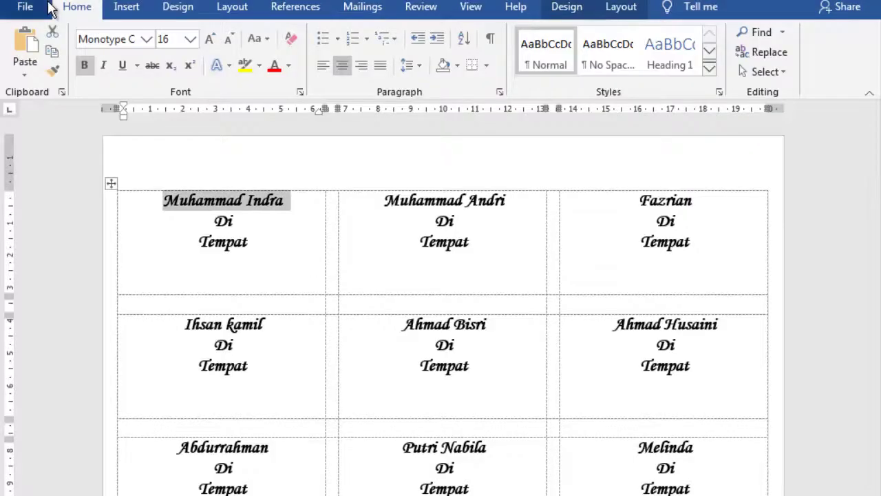
{"action": "key", "text": "Left"}
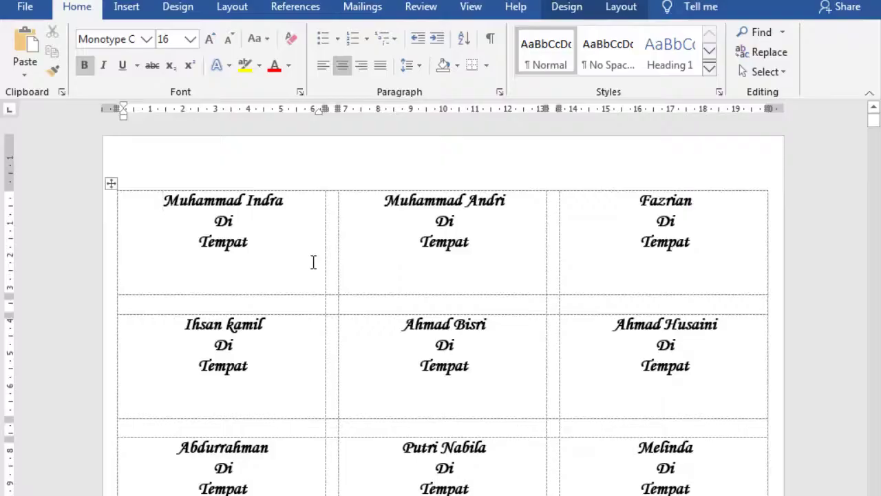
{"action": "key", "text": "shift+End"}
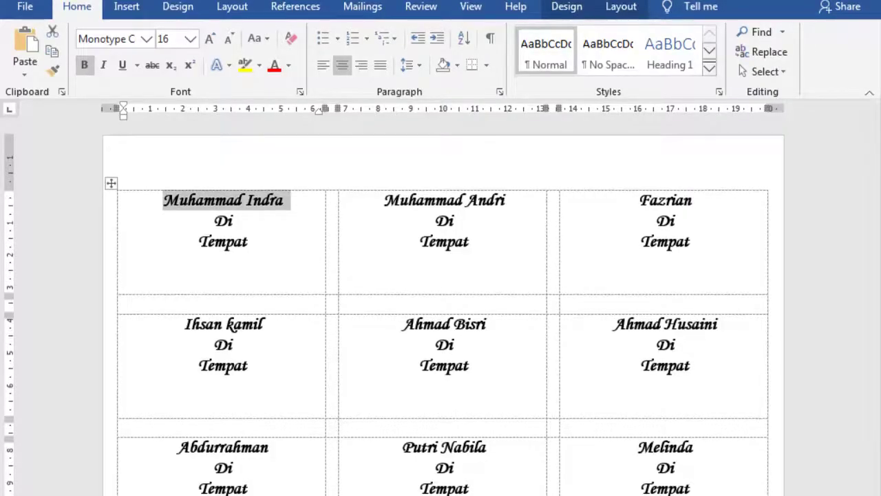
- Show the print preview and enter a custom page range of 1-2
{"action": "left_click", "coordinate": [24, 7]}
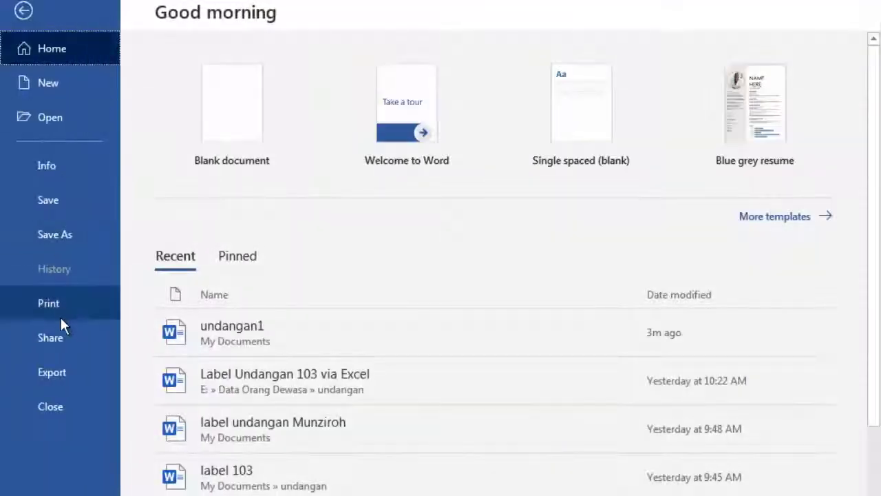
{"action": "left_click", "coordinate": [64, 313]}
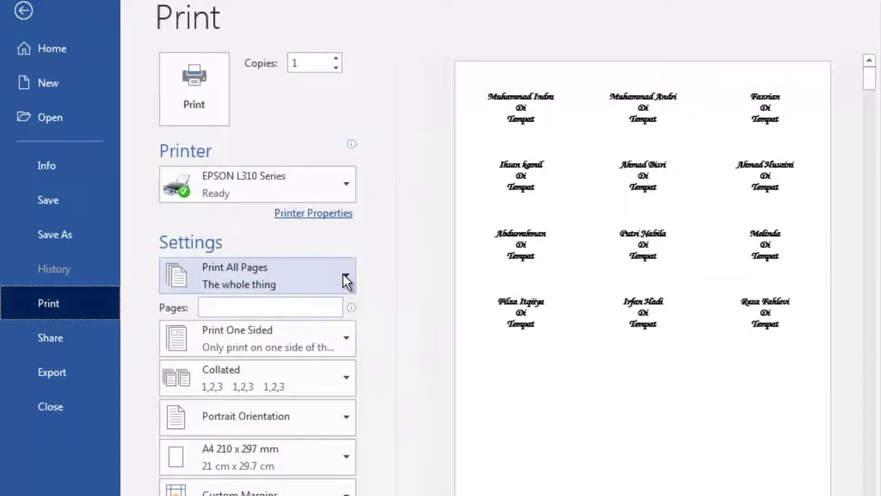
{"action": "left_click", "coordinate": [347, 276]}
{"action": "left_click", "coordinate": [290, 333]}
{"action": "left_click", "coordinate": [274, 310]}
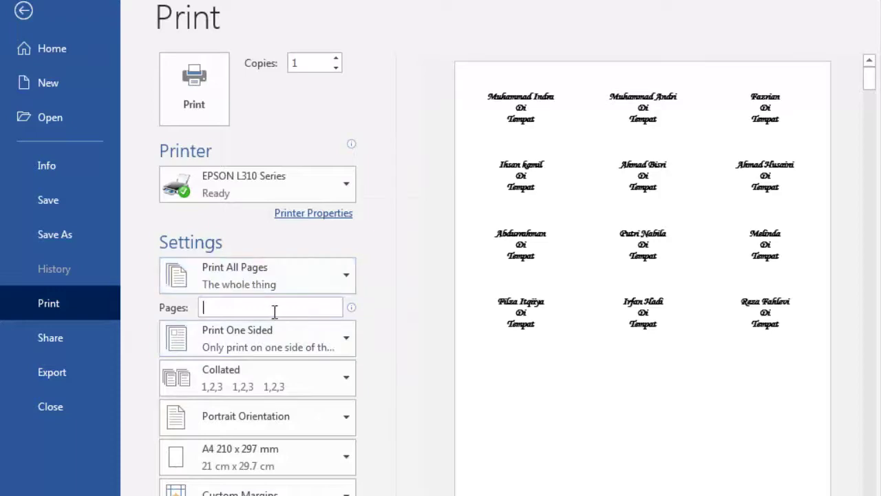
{"action": "type", "text": "1-2"}
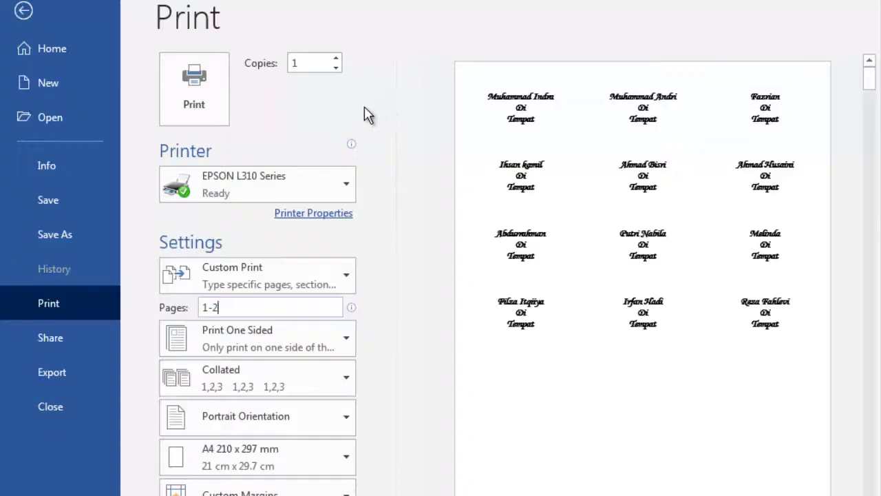
- Print pages 1-2 of the merged labels on the EPSON L310
{"action": "left_click", "coordinate": [216, 103]}
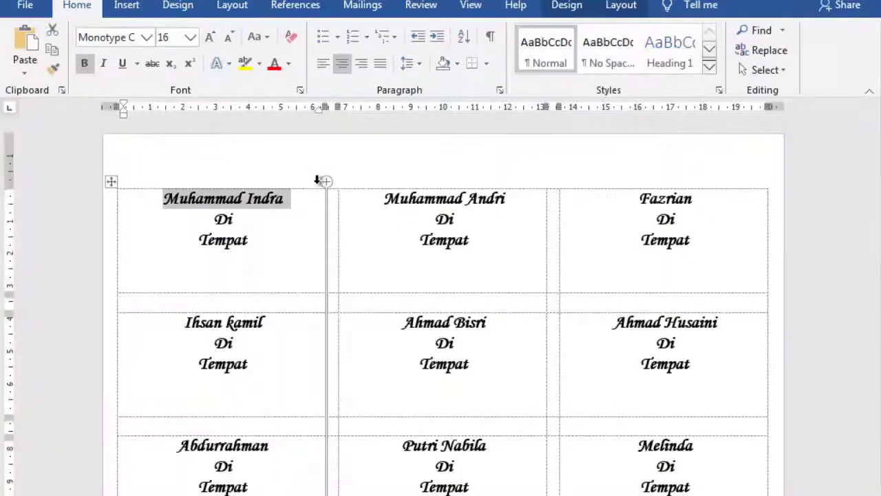